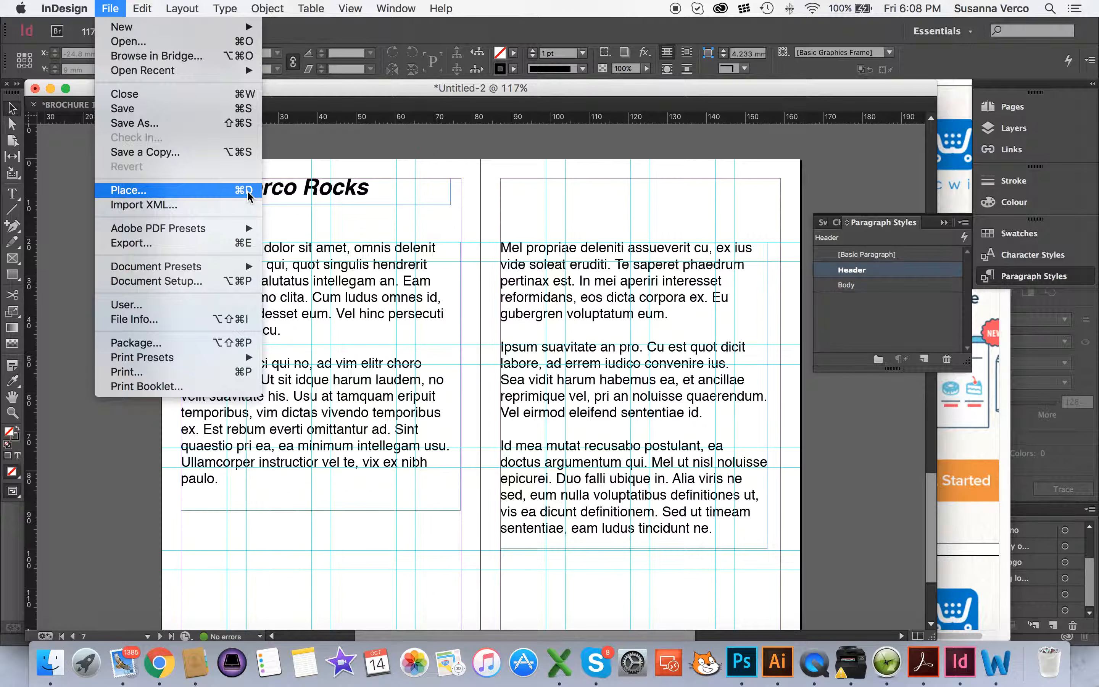
Load V1.2_Black.pdf from the Barcodes folder with File > Place for the Untitled-2 page
left_click(249, 193)
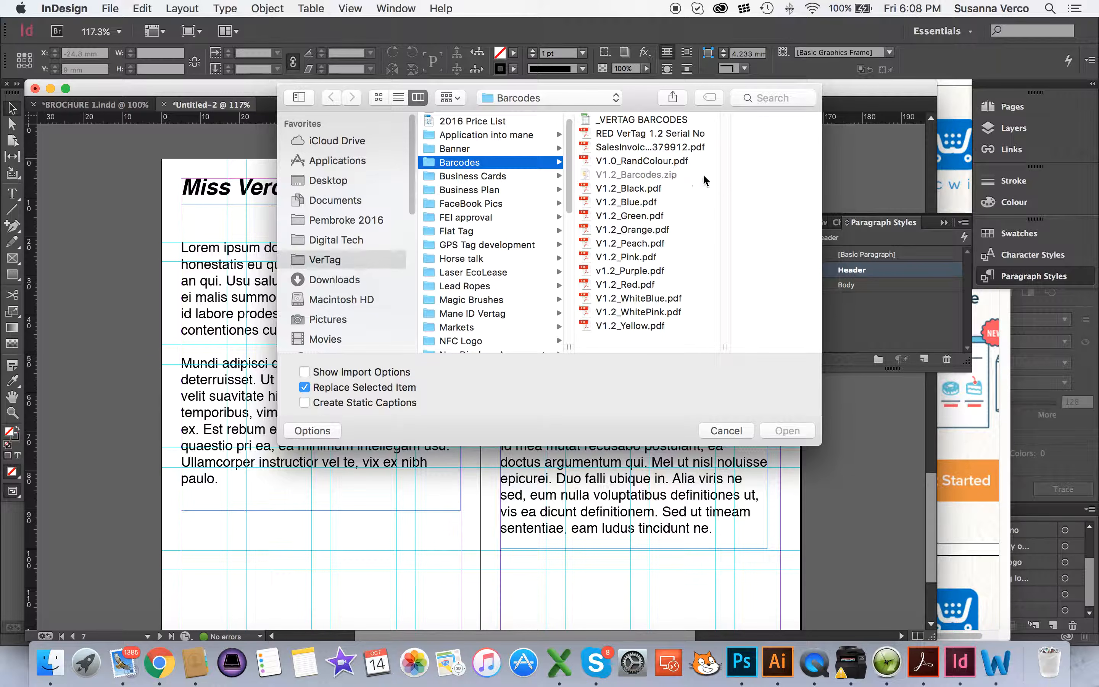
left_click(639, 193)
left_click(788, 430)
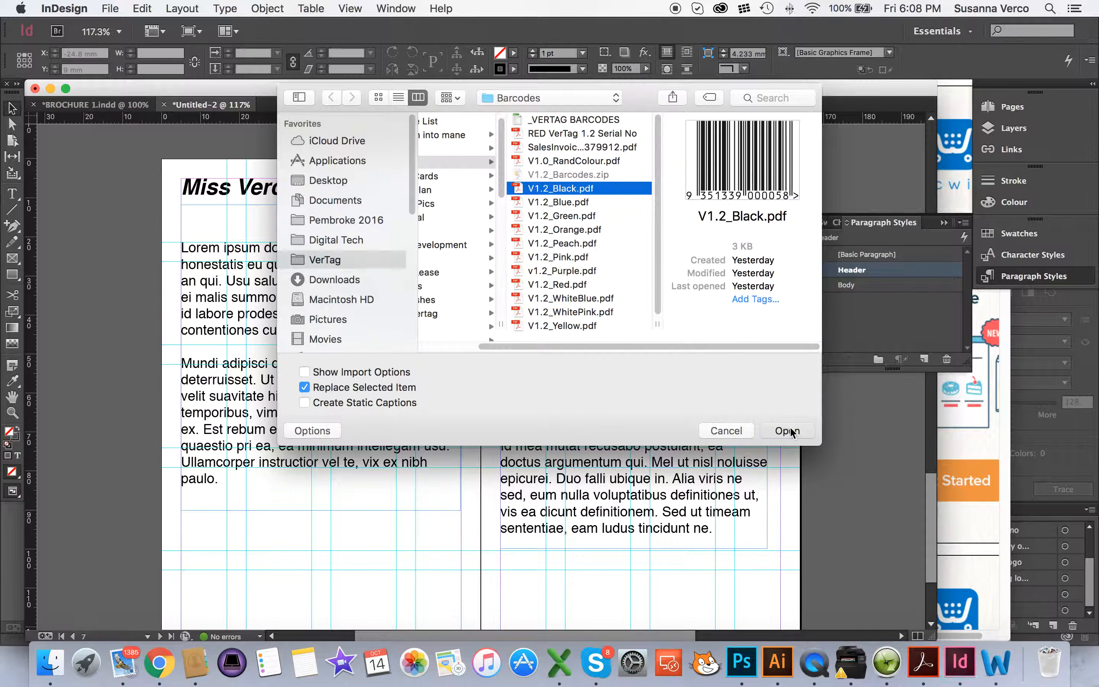
left_click(229, 525)
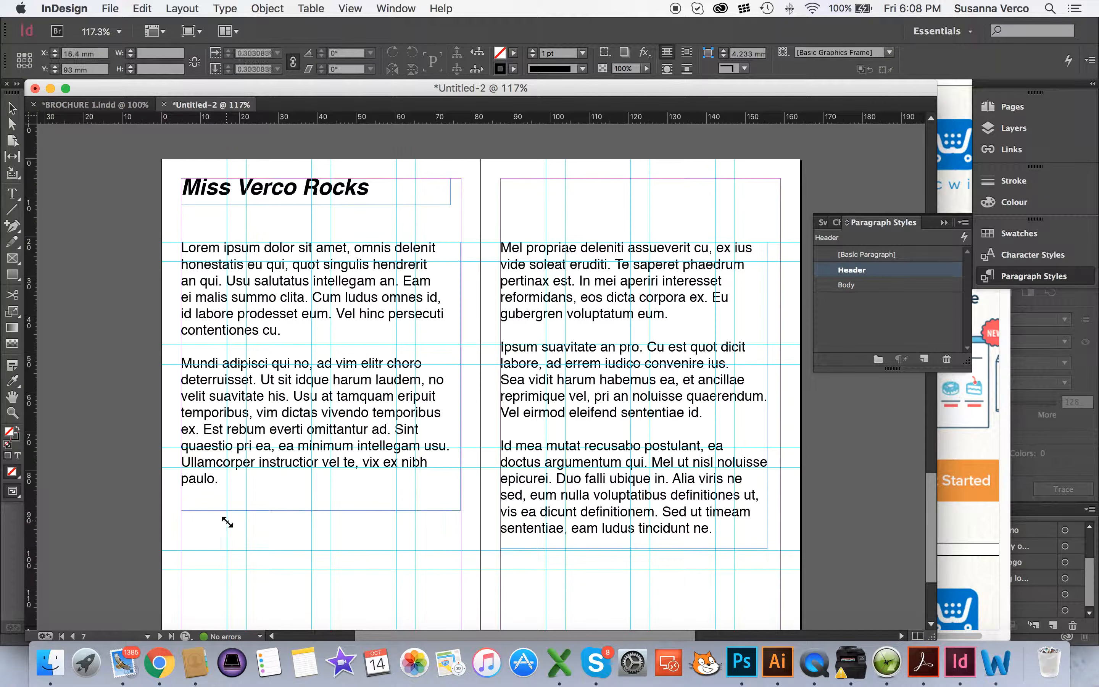
Drop the black barcode below the left text column, then switch to BROCHURE 1.indd
left_click(228, 522)
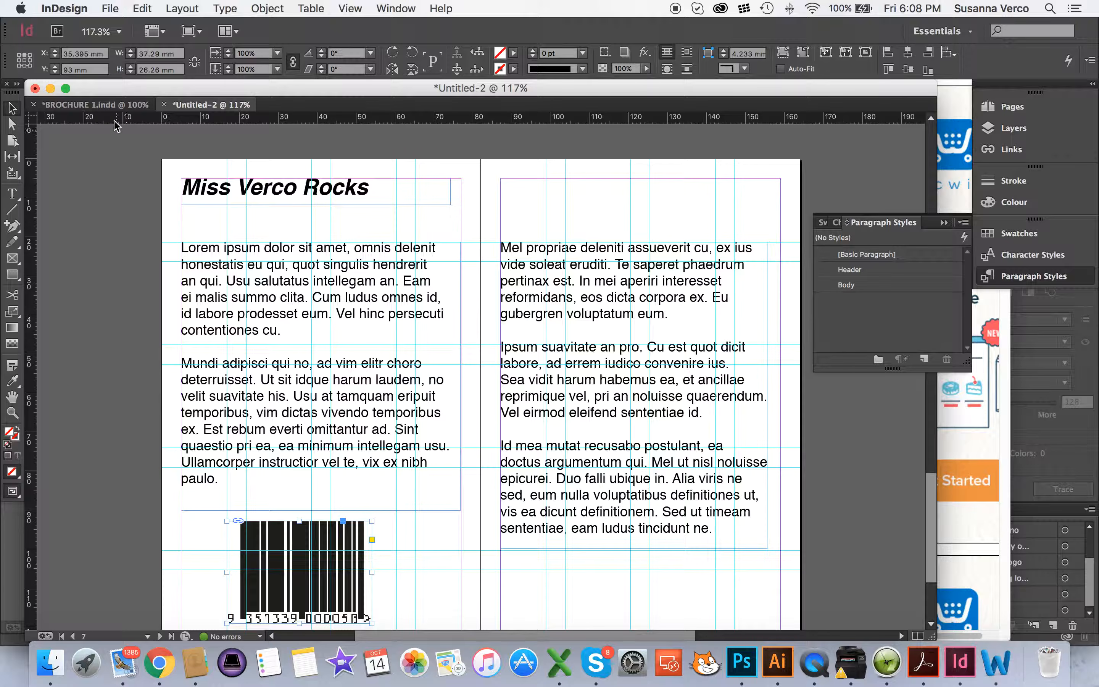
left_click(110, 108)
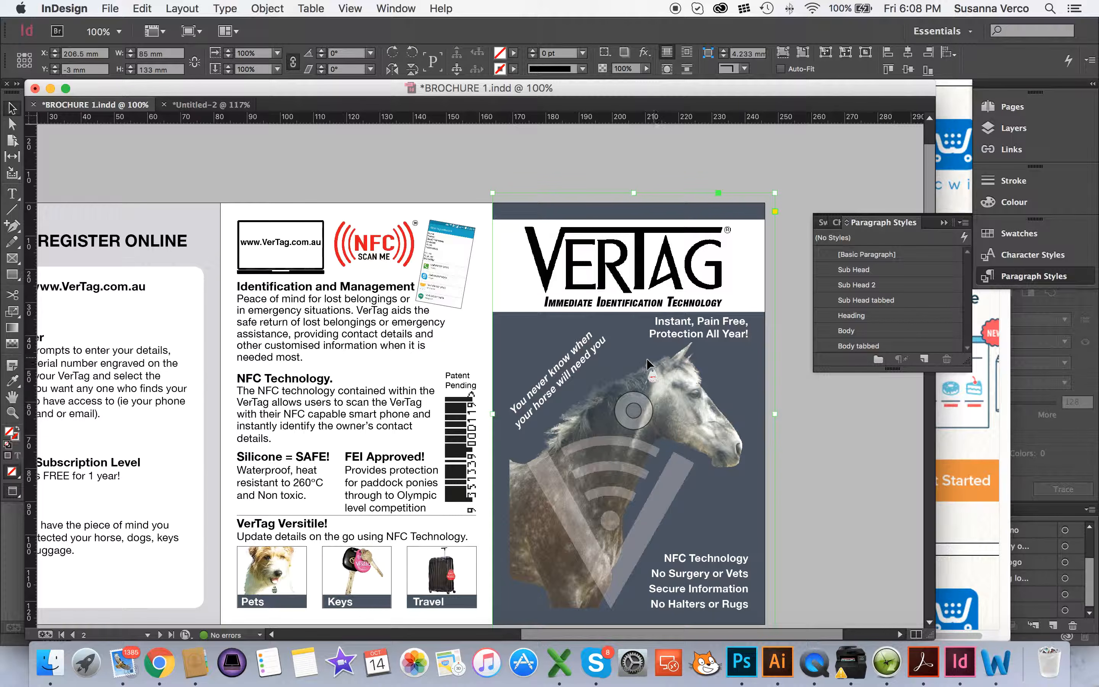
Zoom to 300% on the cover horse's ear tag, then switch to Photoshop
key("super+minus")
key("super+minus")
key("super+equal")
key("super+equal")
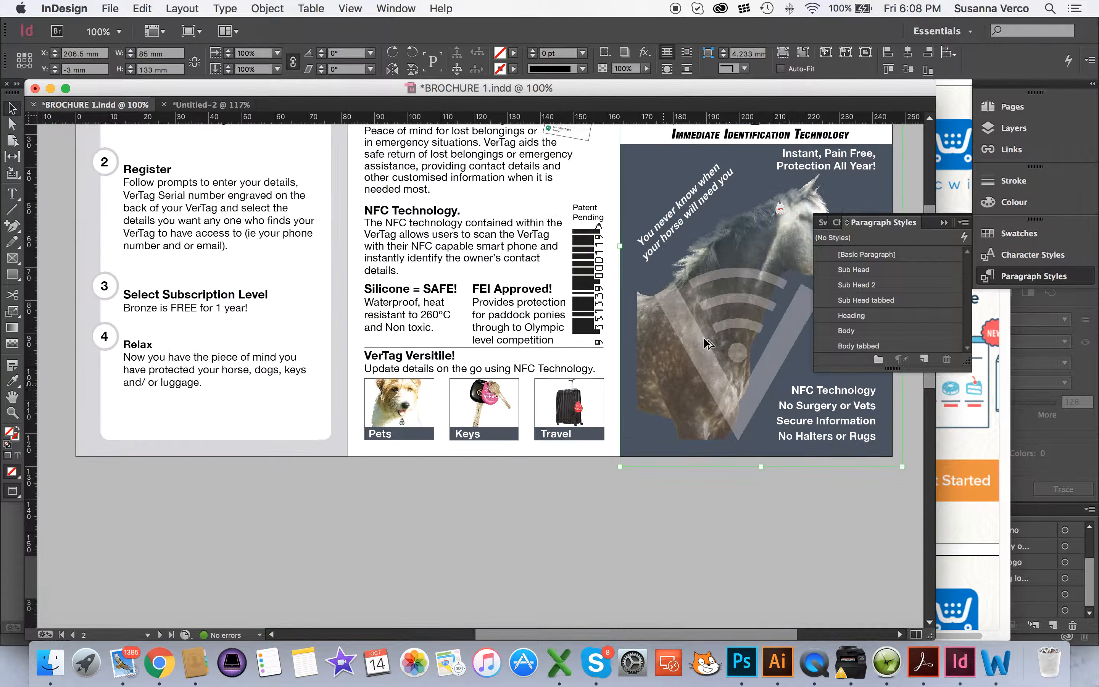
key("super+equal")
key("super+equal")
key("super+equal")
key("super+equal")
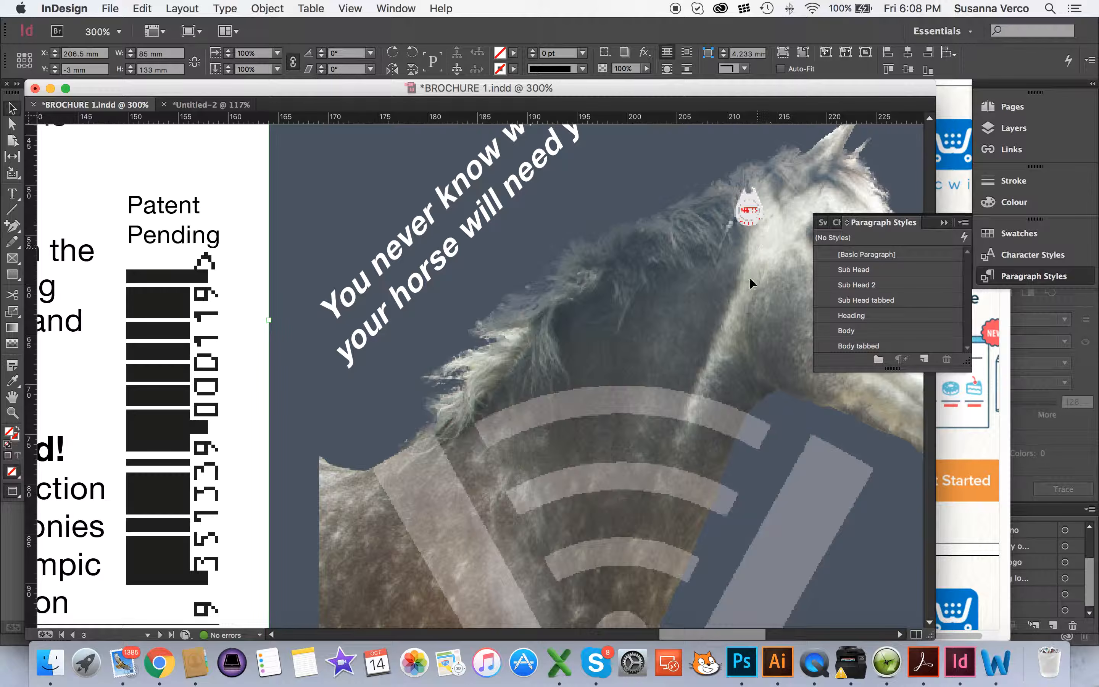
left_click_drag(699, 634, 720, 628)
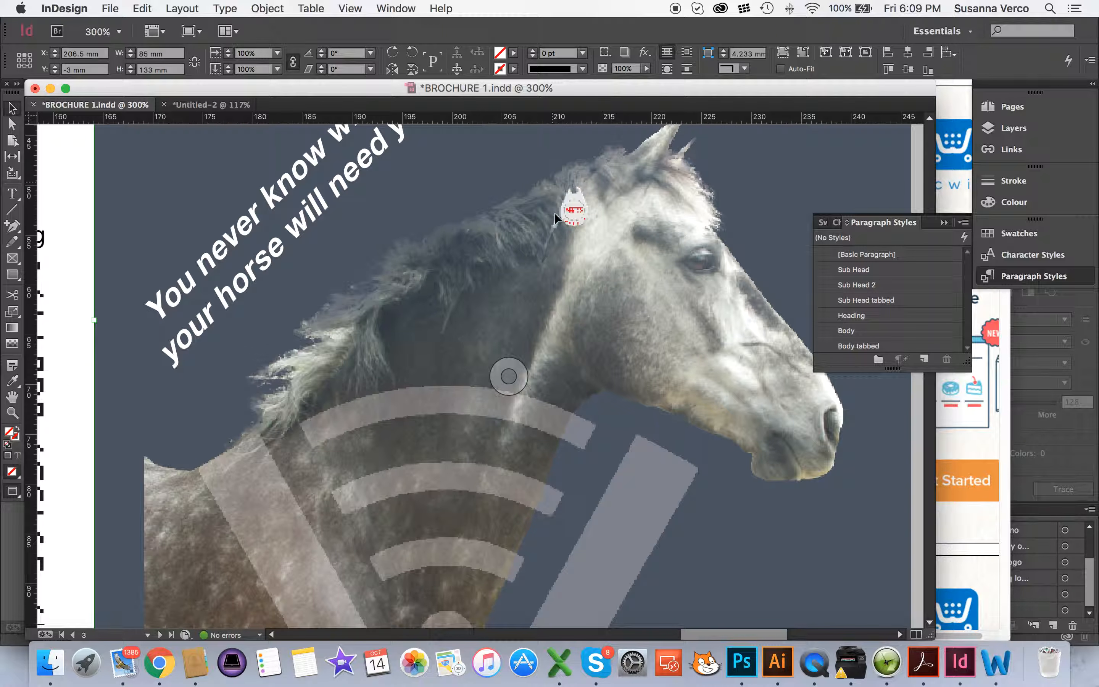
left_click(742, 667)
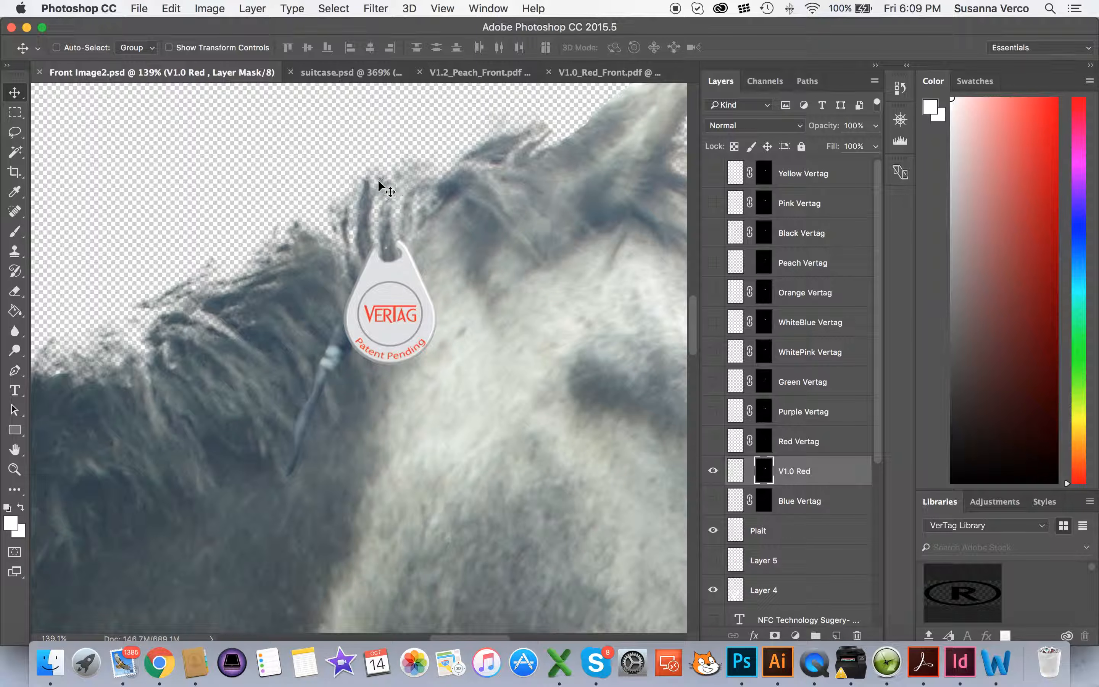
Hide the V1.0 Red layer, show the Pink Vertag layer, and save Front Image2.psd
left_click(714, 472)
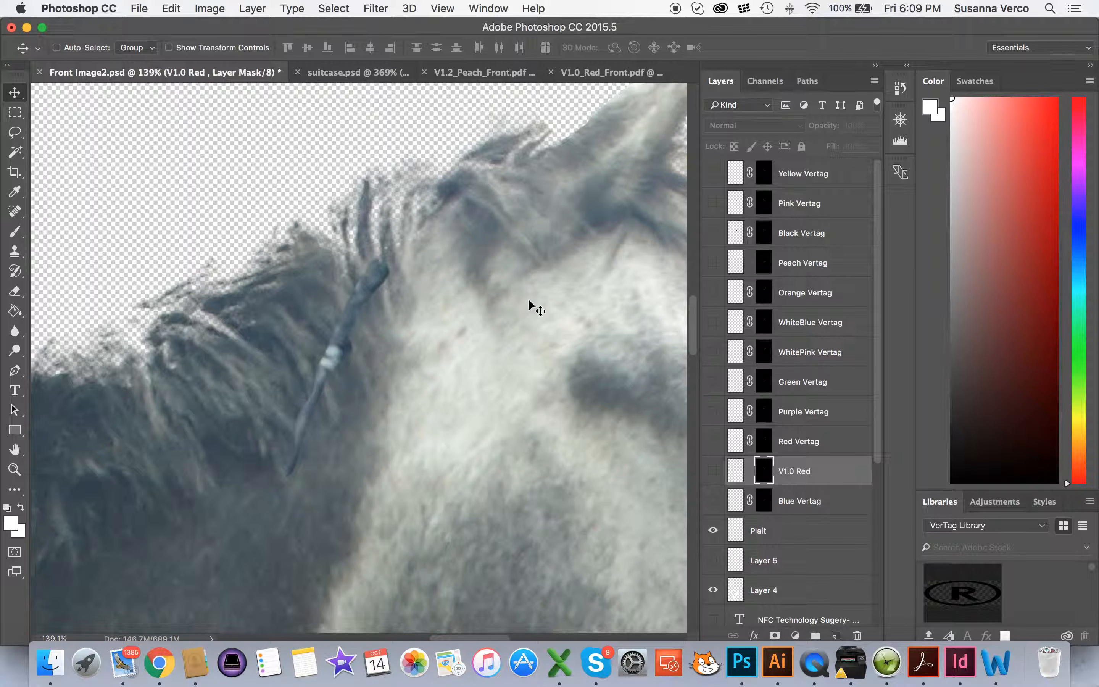
left_click(712, 208)
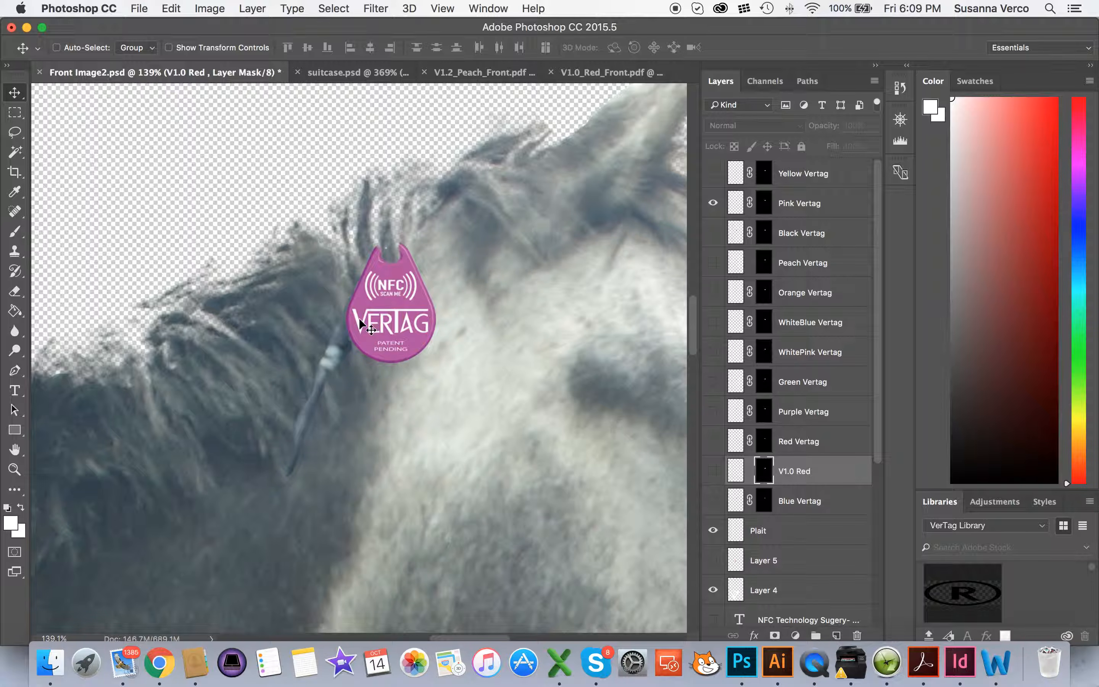
key("super+s")
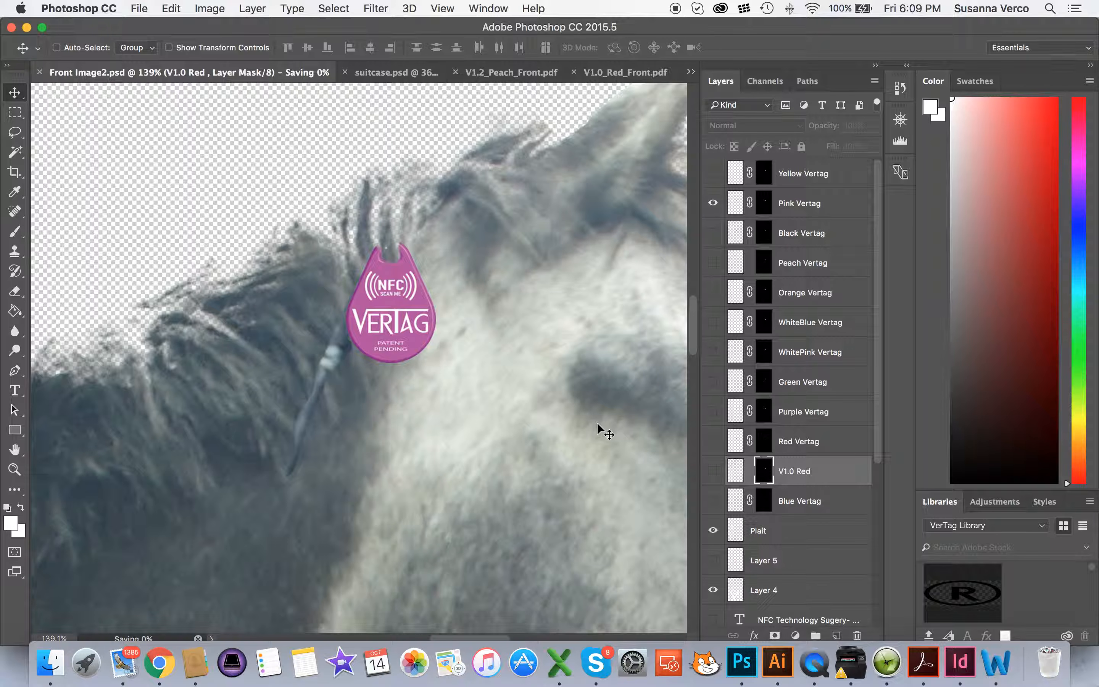
left_click(960, 662)
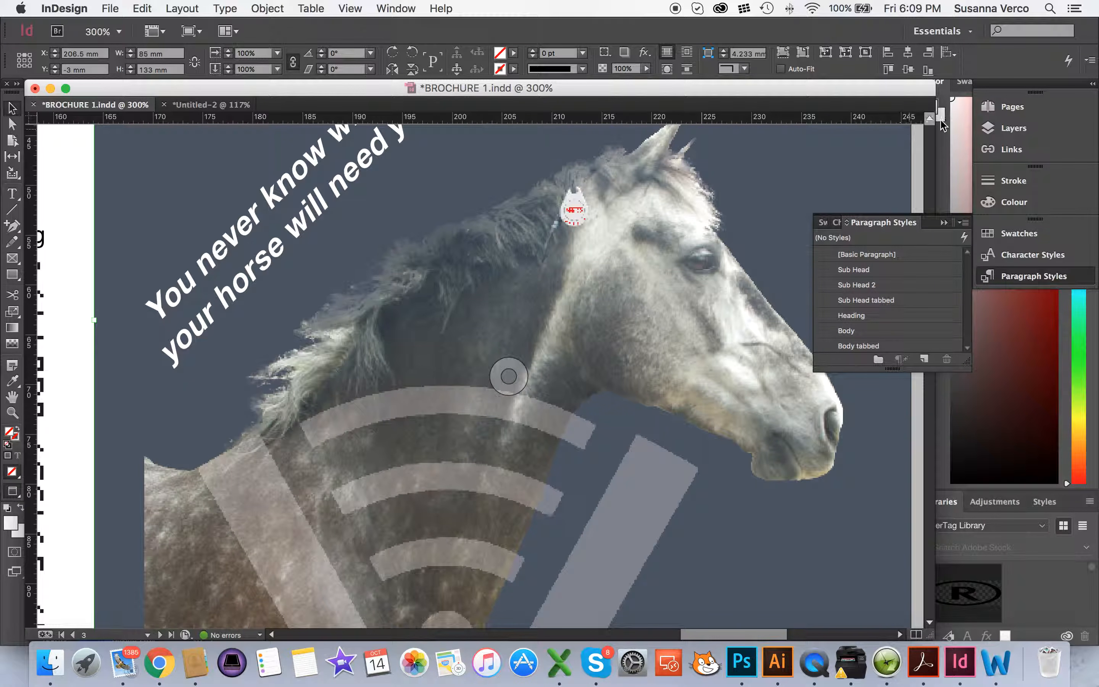
Update the Front Image2.psd link in the Links panel so the cover shows the pink tag
left_click(1013, 150)
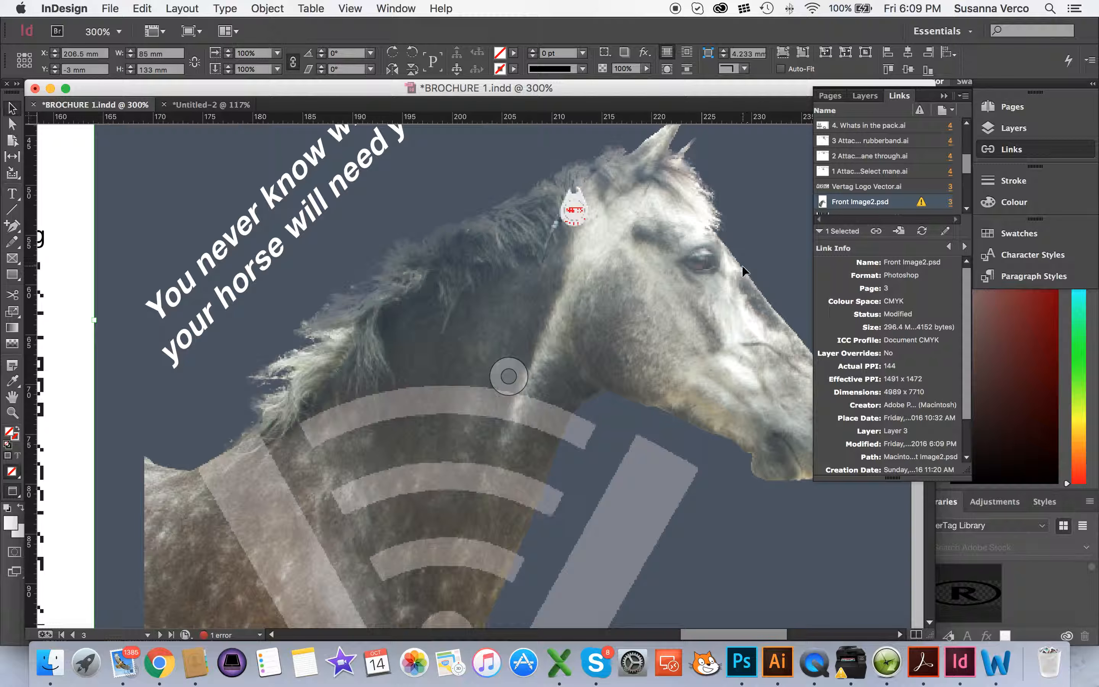
key("super+minus")
key("super+minus")
key("super+minus")
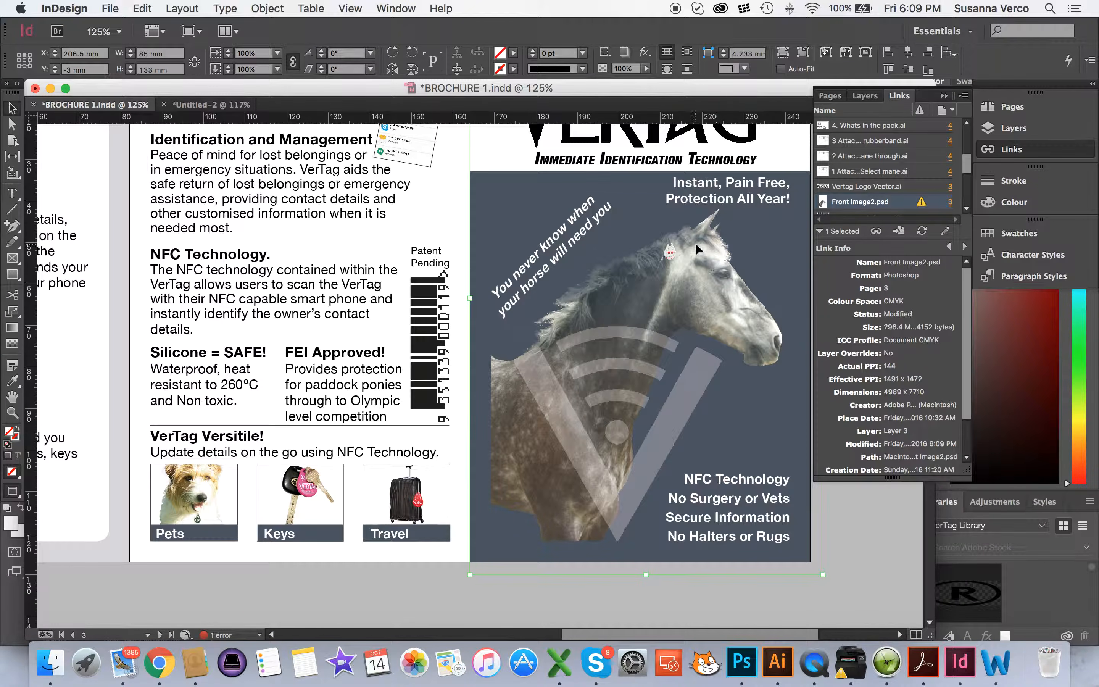
scroll(694, 243, "up", 5)
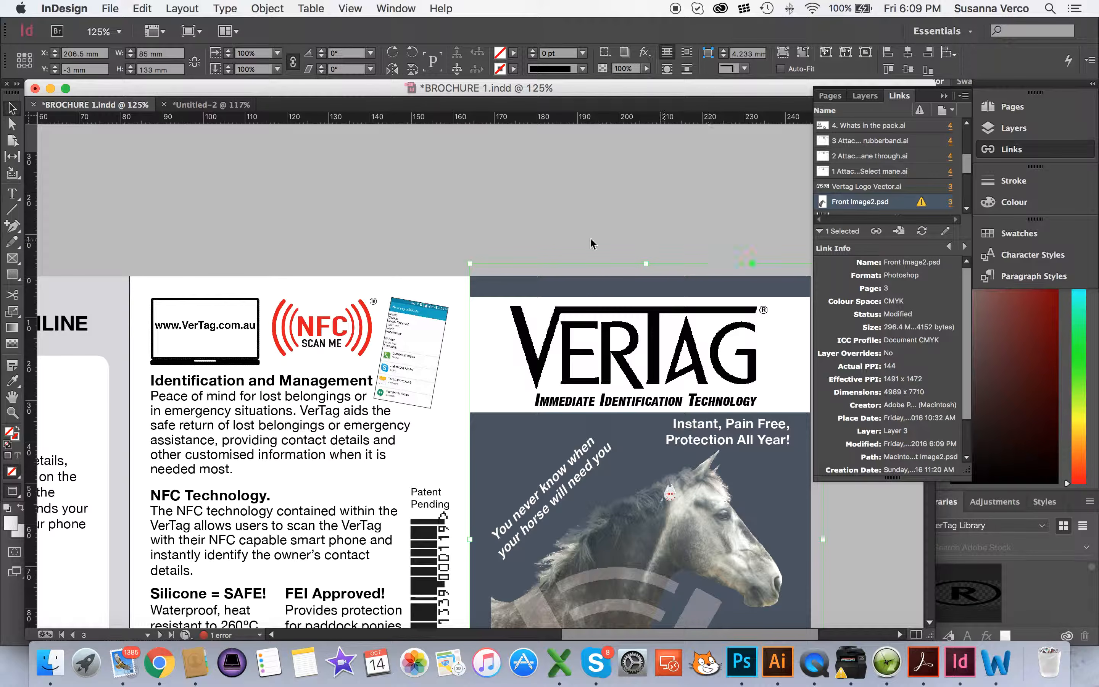
scroll(508, 245, "down", 2)
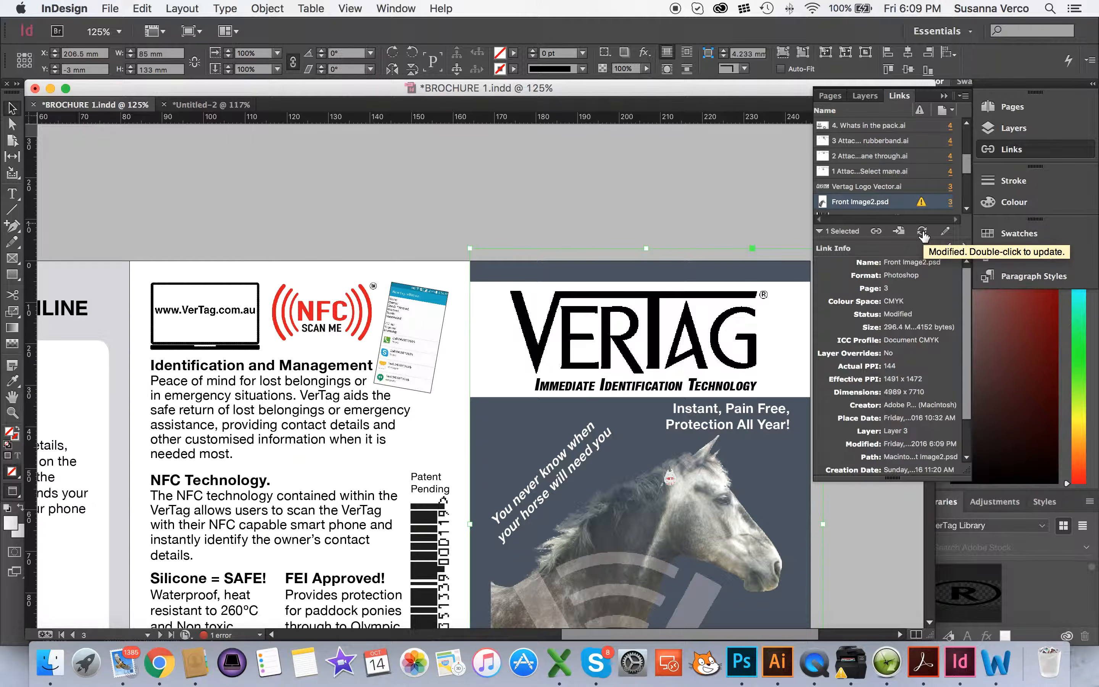
left_click(922, 232)
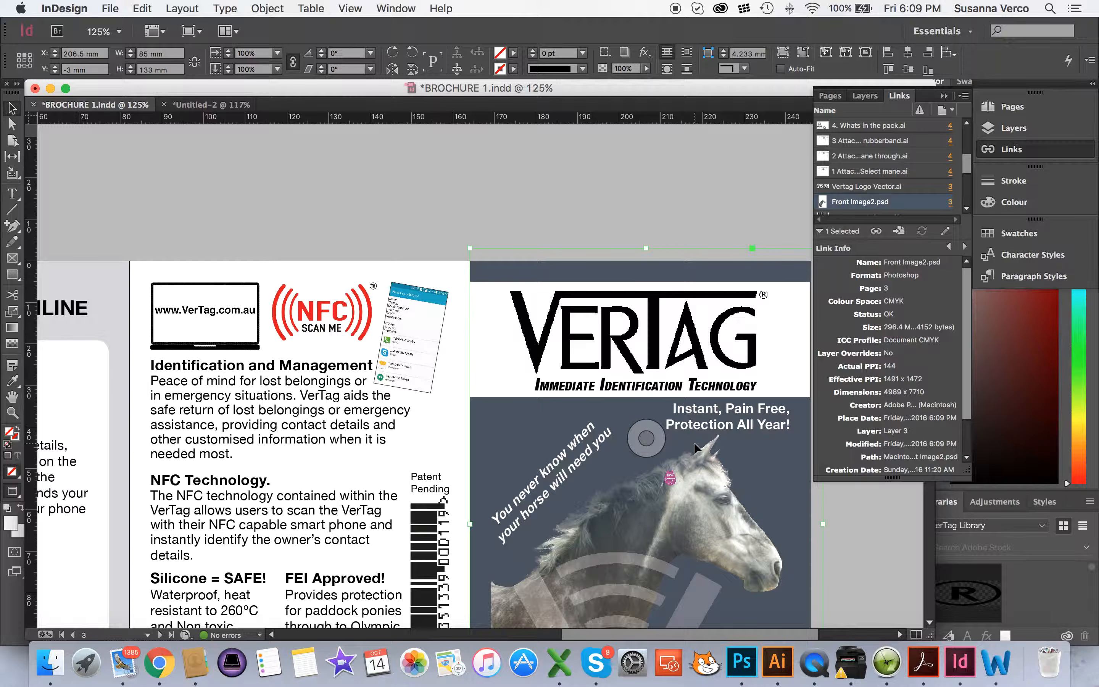
scroll(461, 250, "down", 5)
Shift the colour barcode's content inside its frame, then refresh the horse photo link
left_click(438, 310)
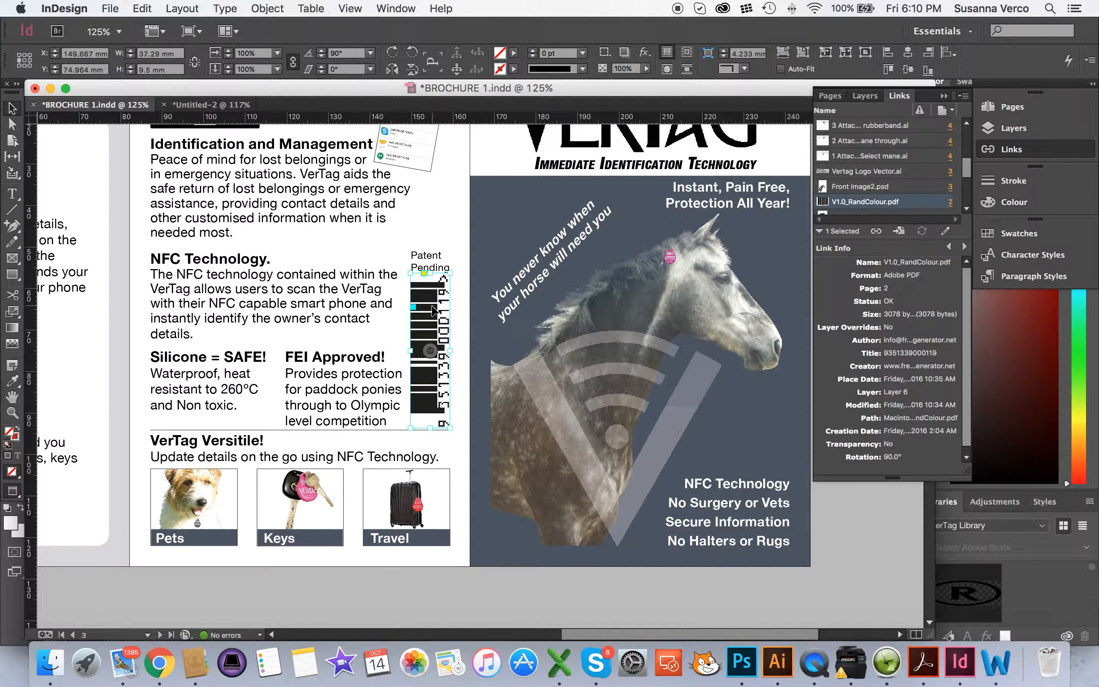
double_click(433, 309)
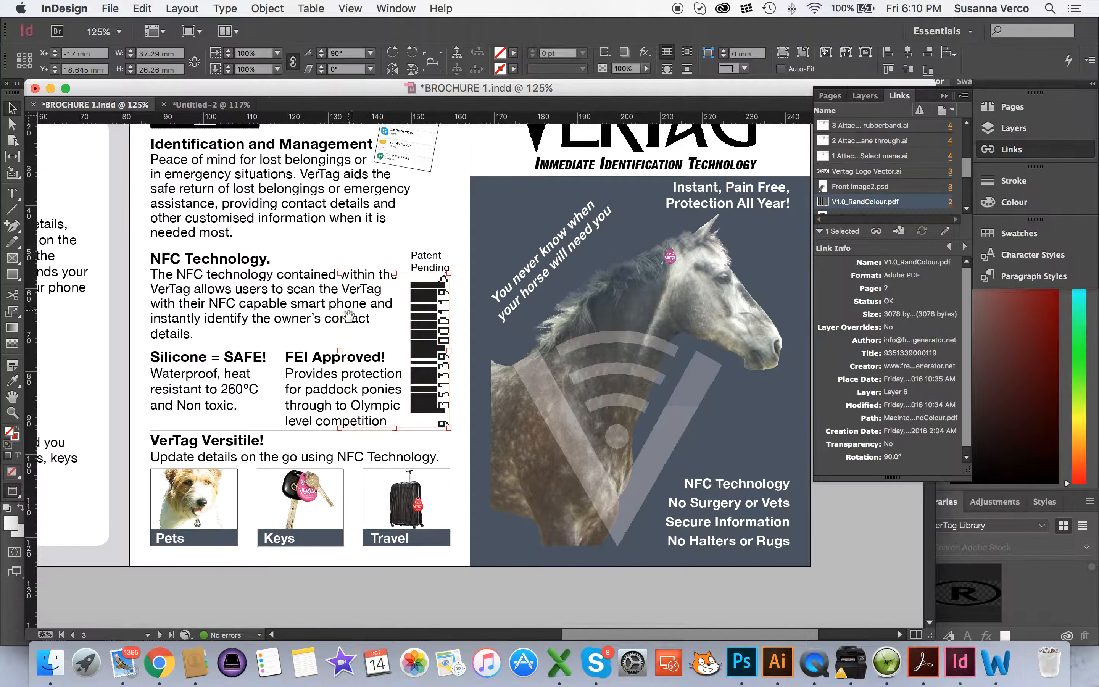
left_click_drag(431, 309, 447, 342)
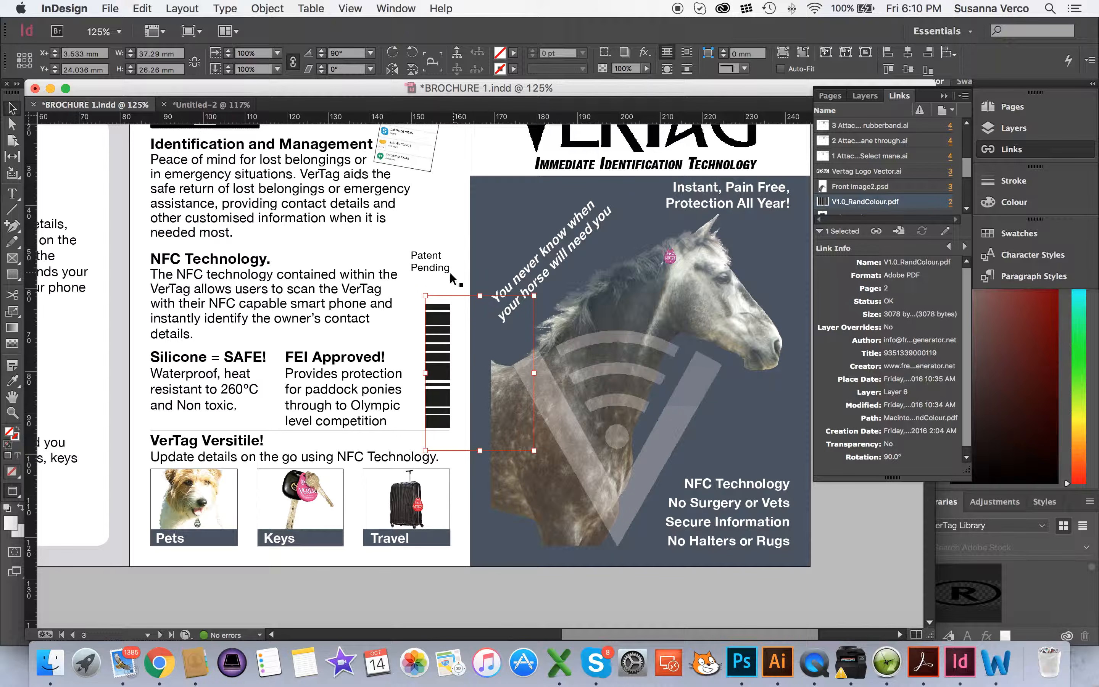
left_click_drag(437, 333, 532, 327)
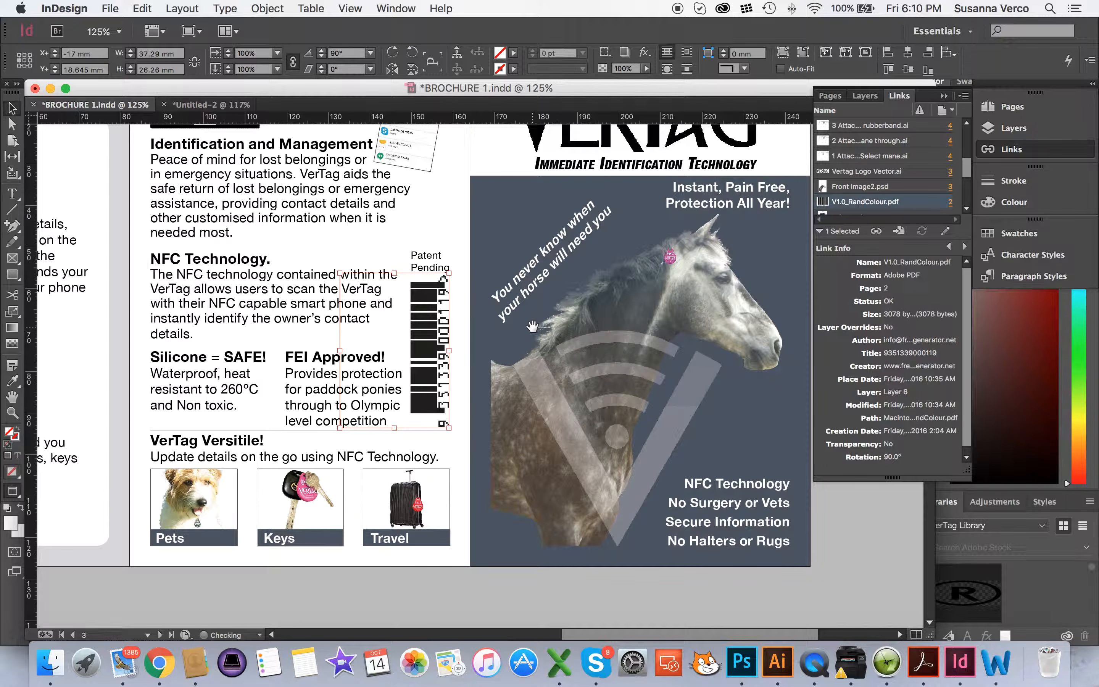
left_click(534, 329)
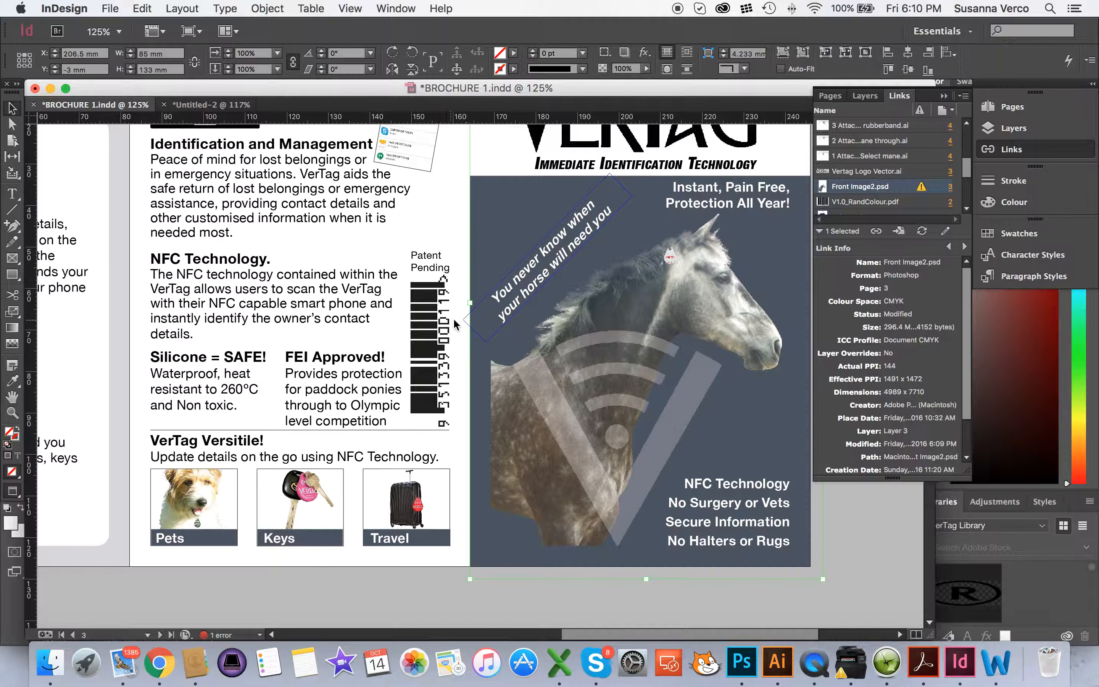
left_click(922, 230)
Delete the V1.0_RandColour.pdf barcode content, leaving its empty frame beside Patent Pending selected
left_click(428, 324)
double_click(428, 326)
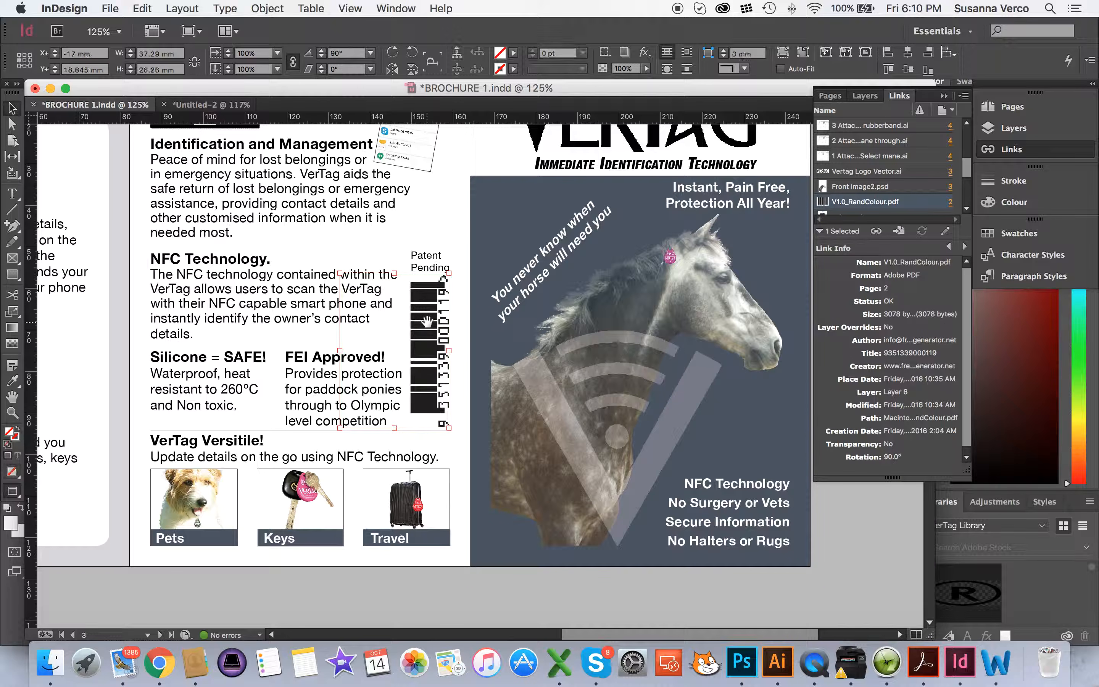
key("Delete")
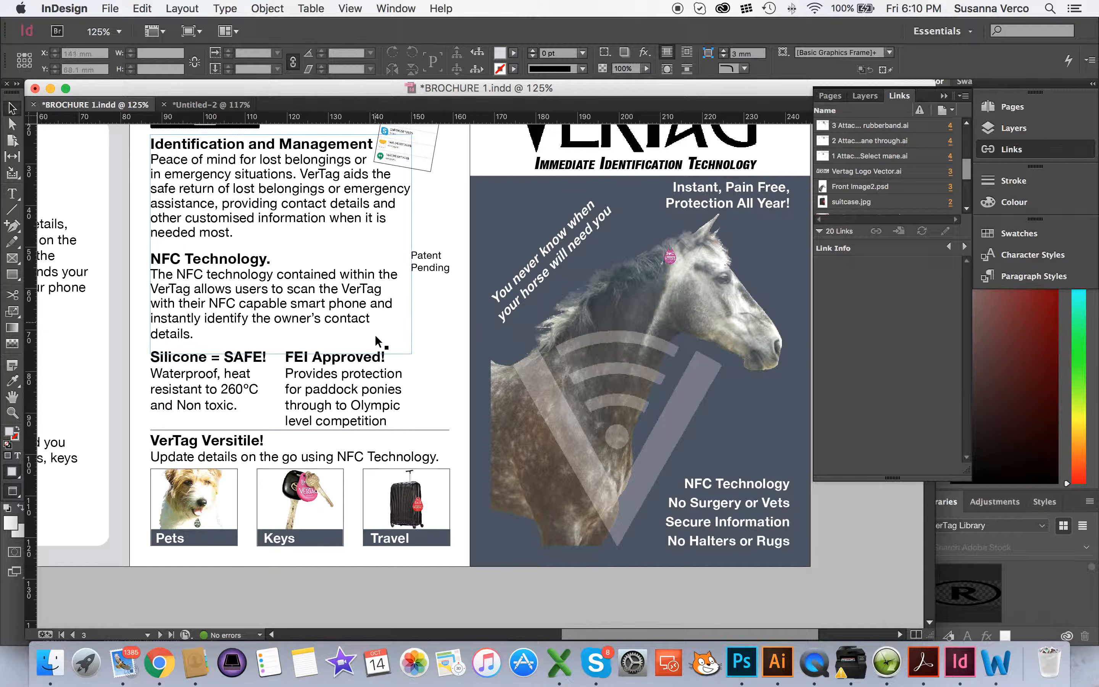
left_click(444, 325)
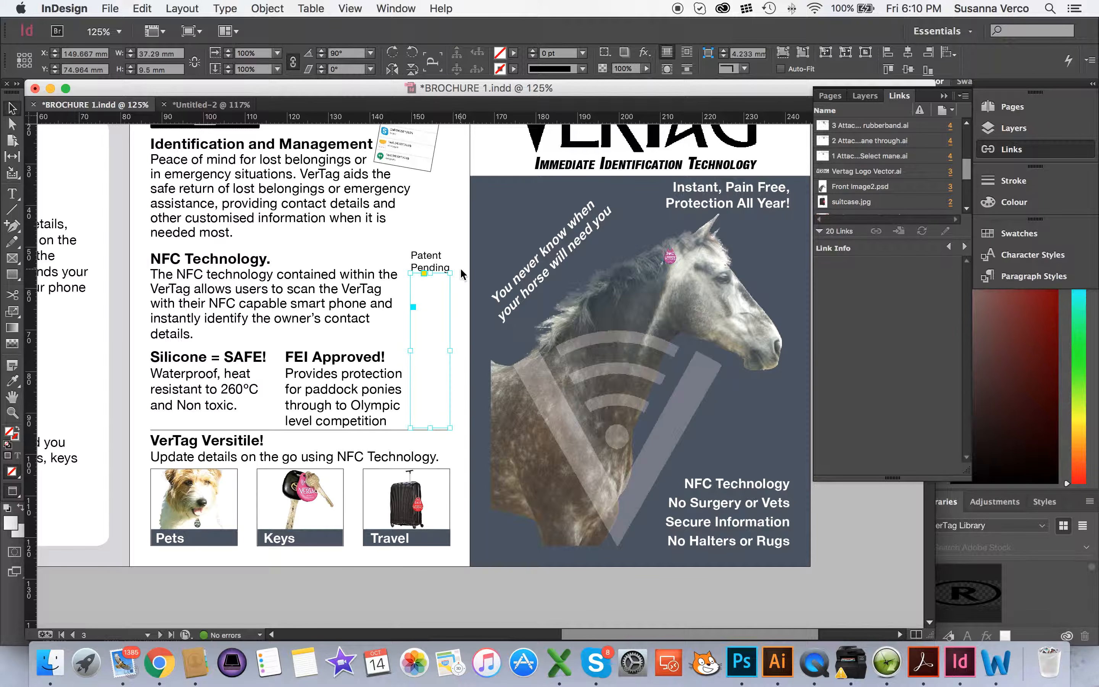
Place V1.2_Pink.pdf from the Barcodes folder into the selected frame, replacing the selected item
key("super+d")
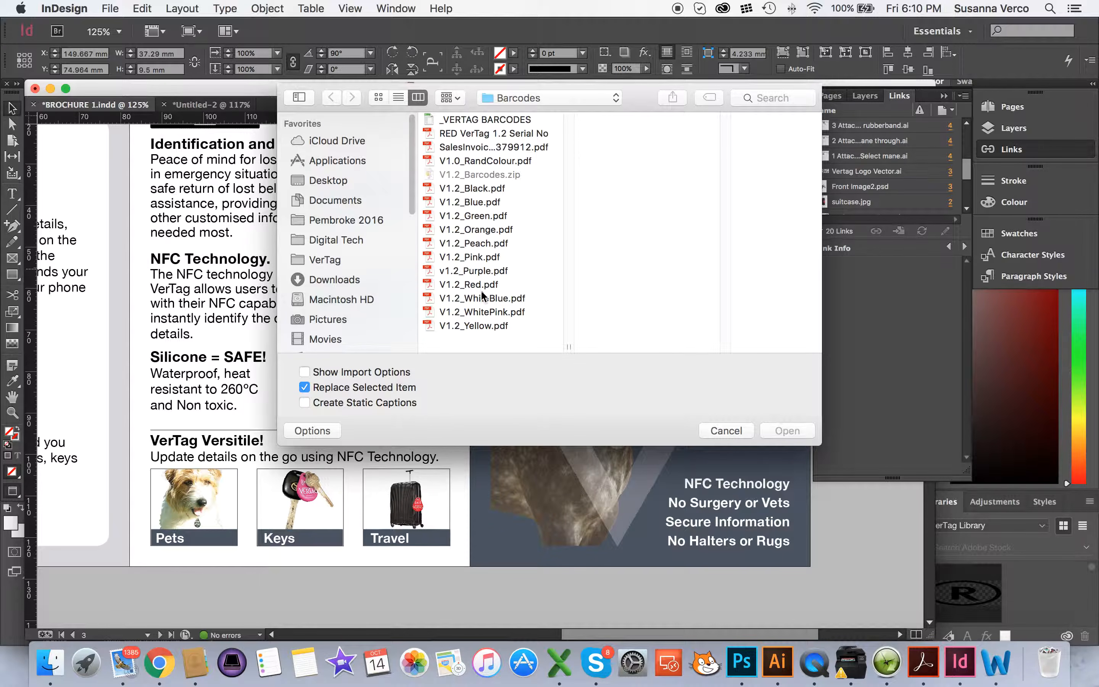
left_click(476, 258)
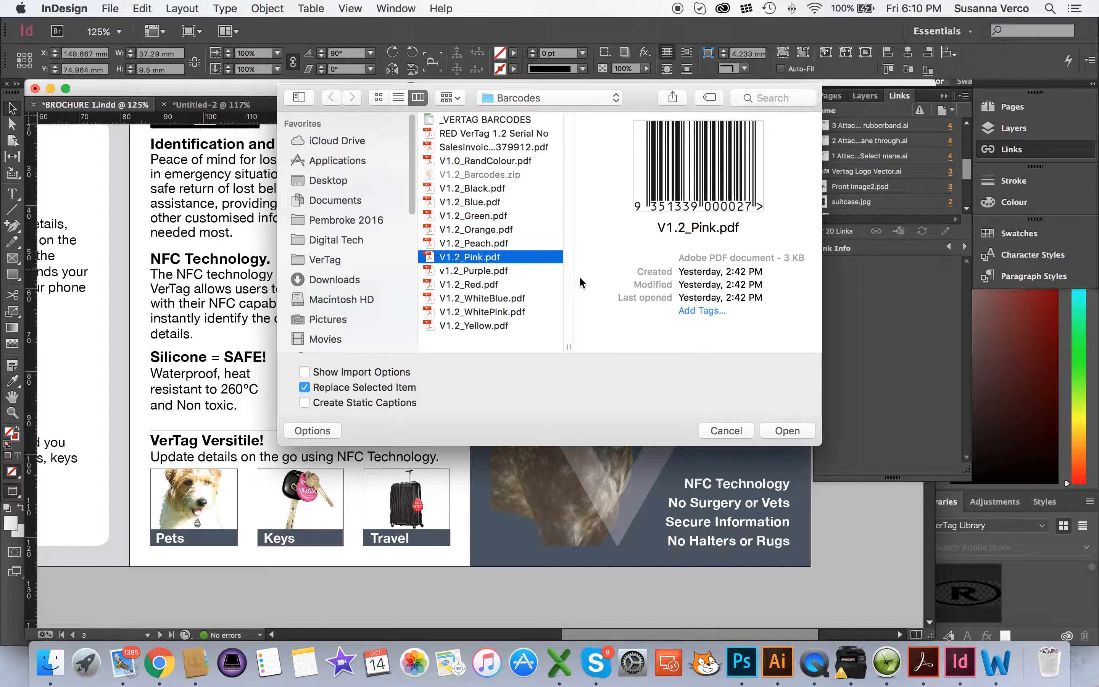
left_click(790, 432)
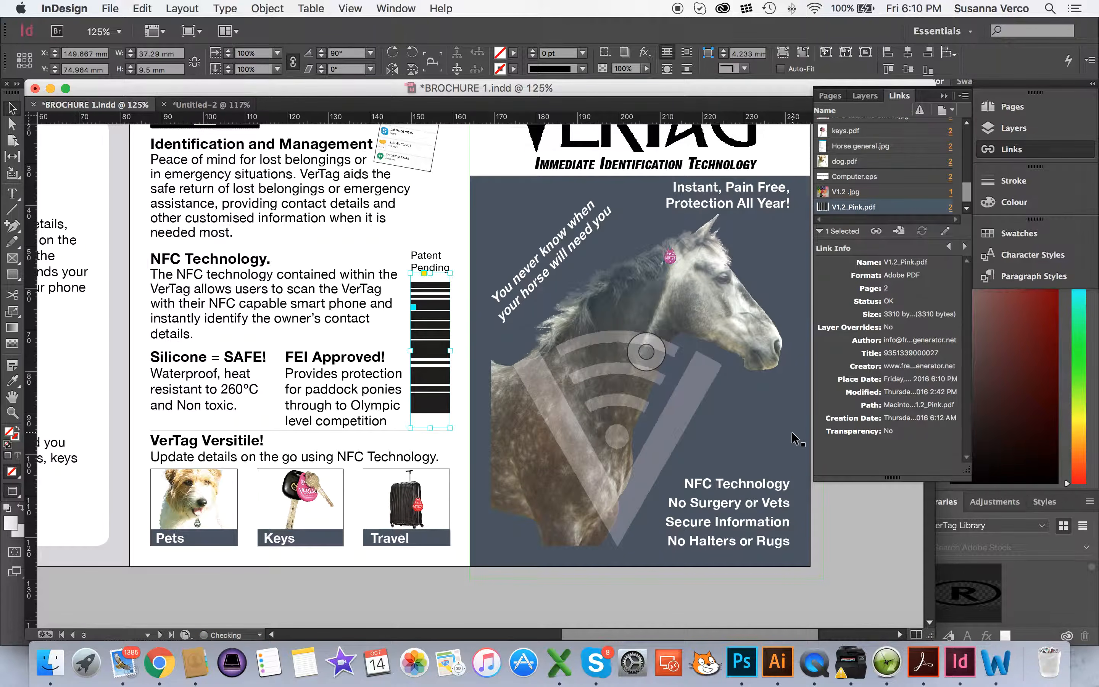
Offset the pink barcode content to X -17 mm so the full barcode and digits show
double_click(430, 318)
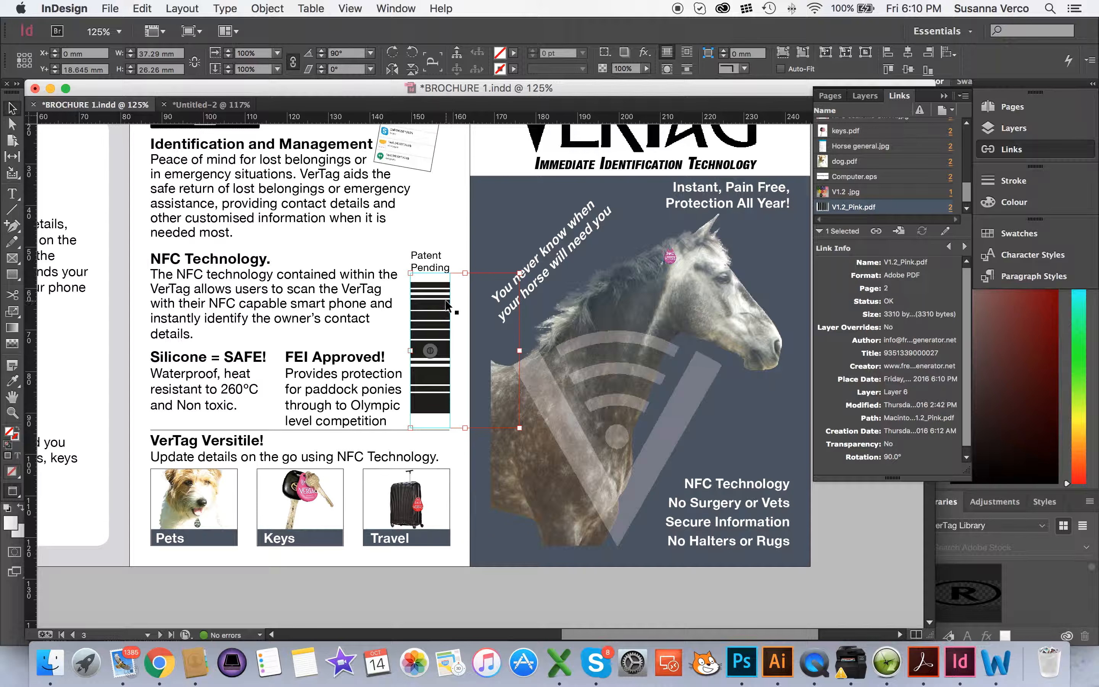
left_click_drag(92, 54, 37, 53)
type("-17")
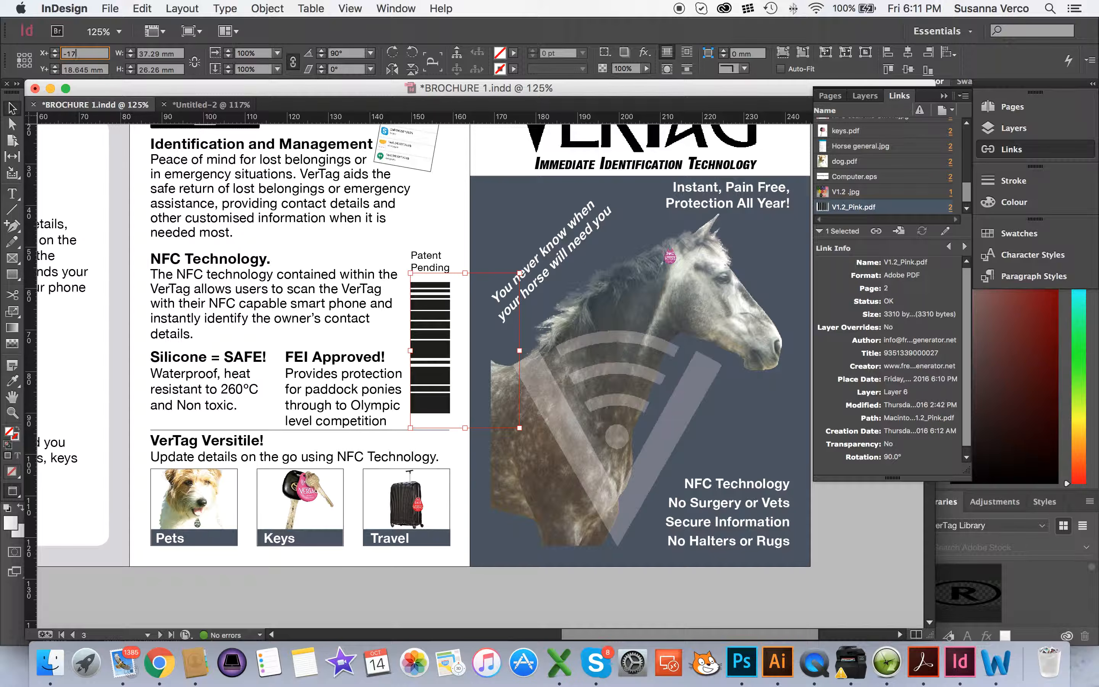
key("Return")
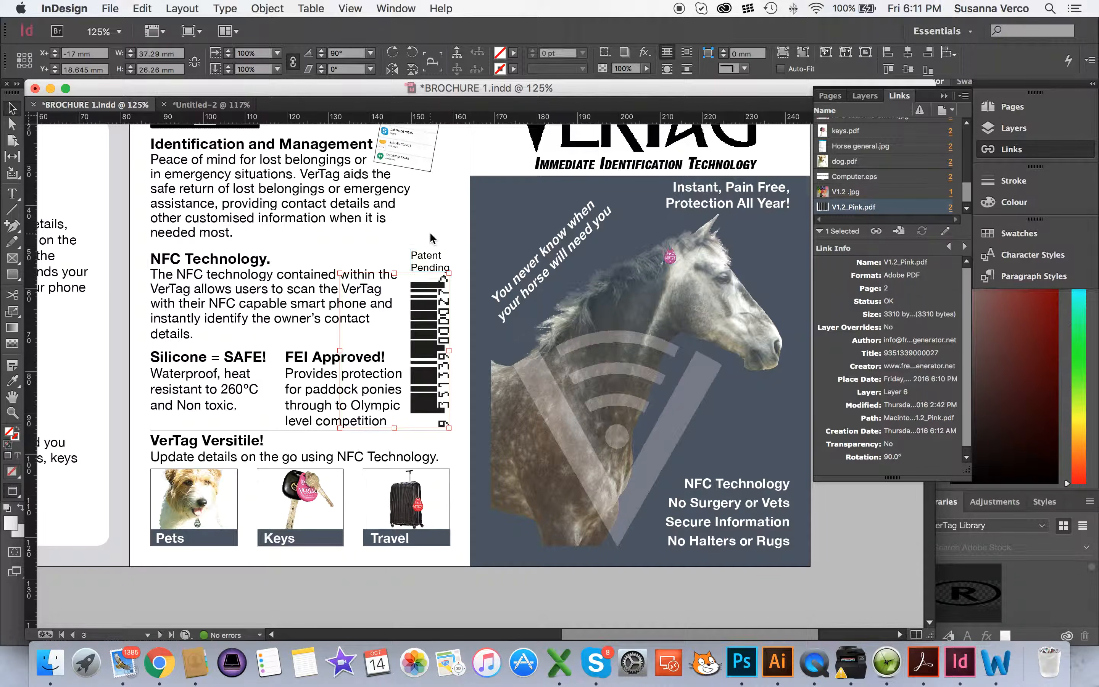
left_click(661, 282)
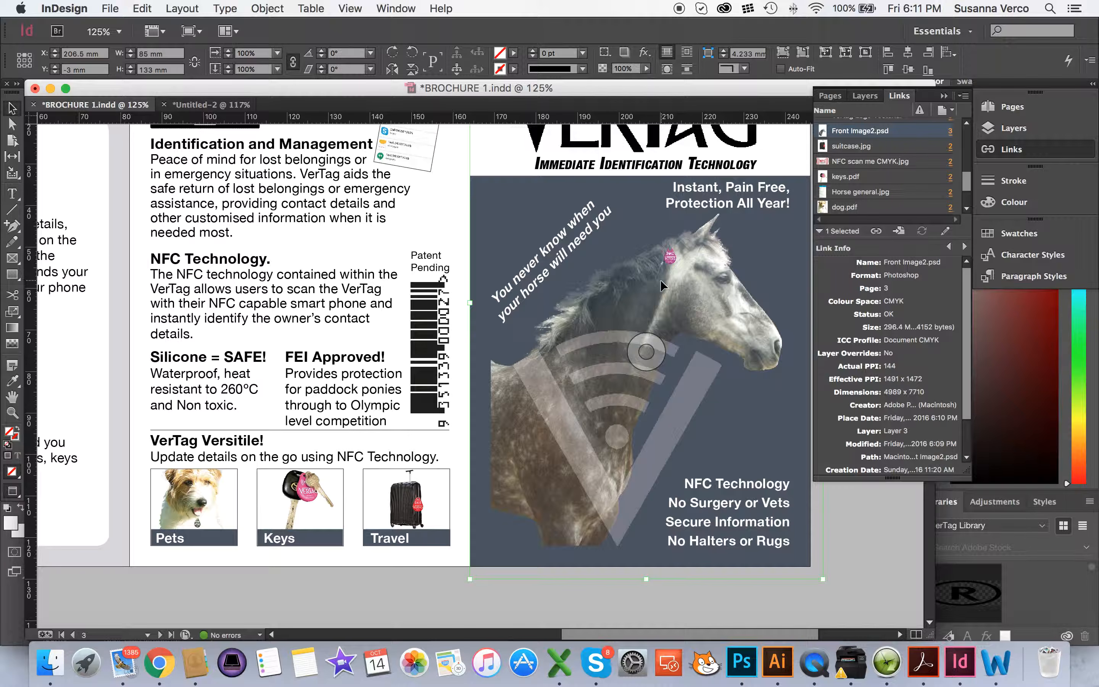
Select and deselect the horse photo, then switch from Preview to Normal screen mode
double_click(662, 281)
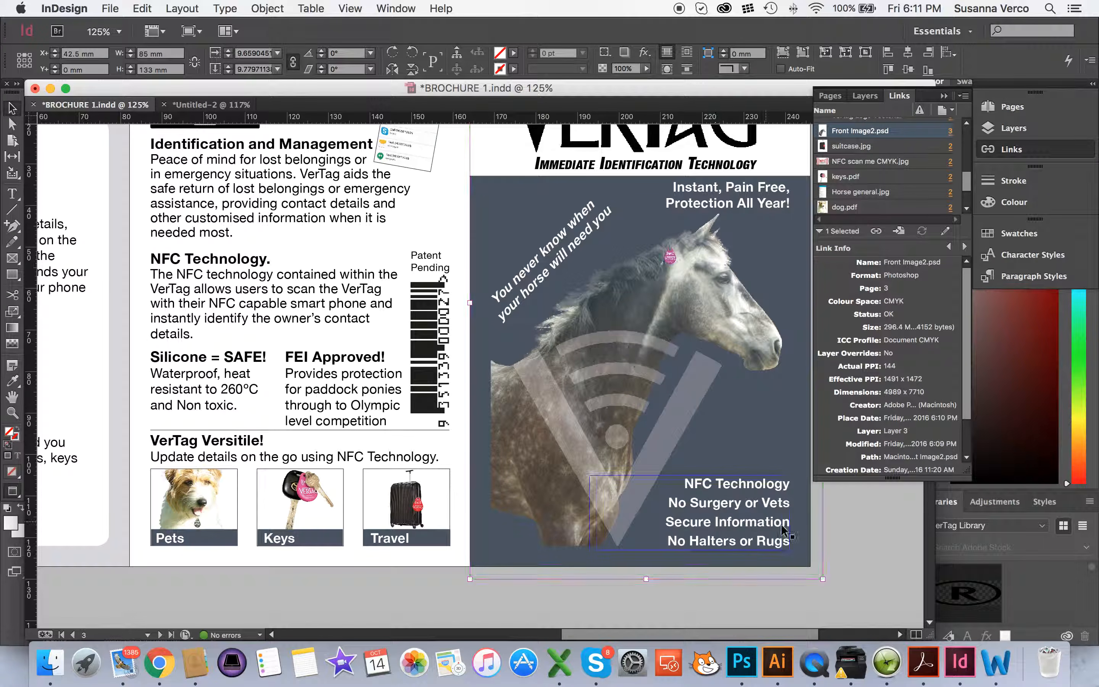
key("super+shift+a")
left_click(625, 418)
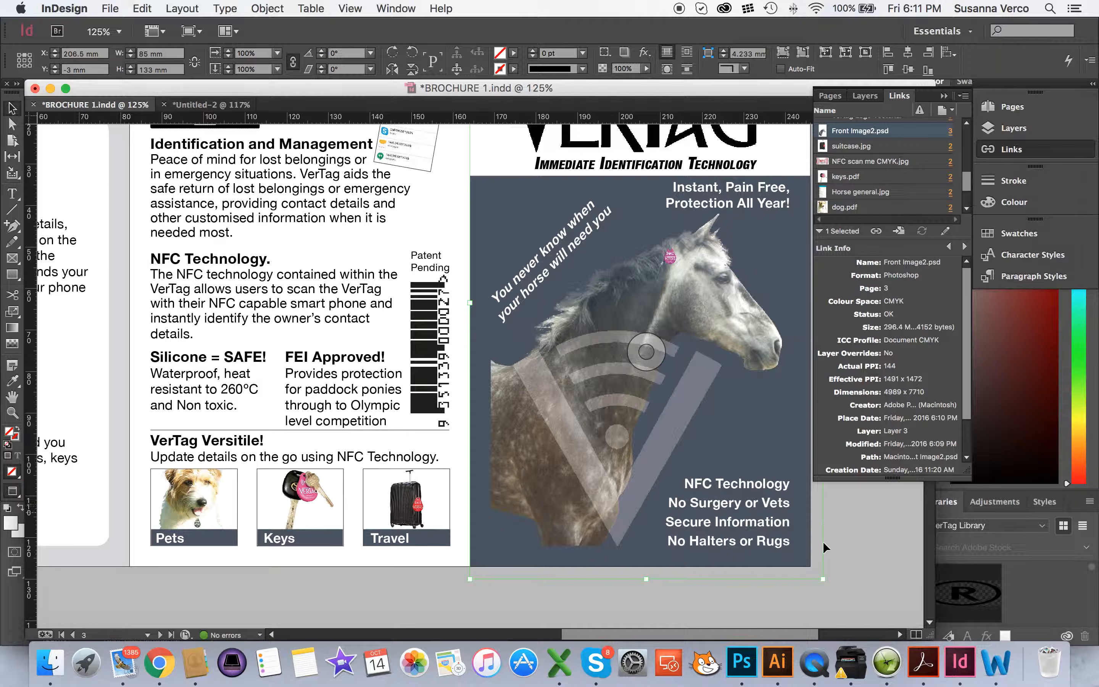
left_click(461, 609)
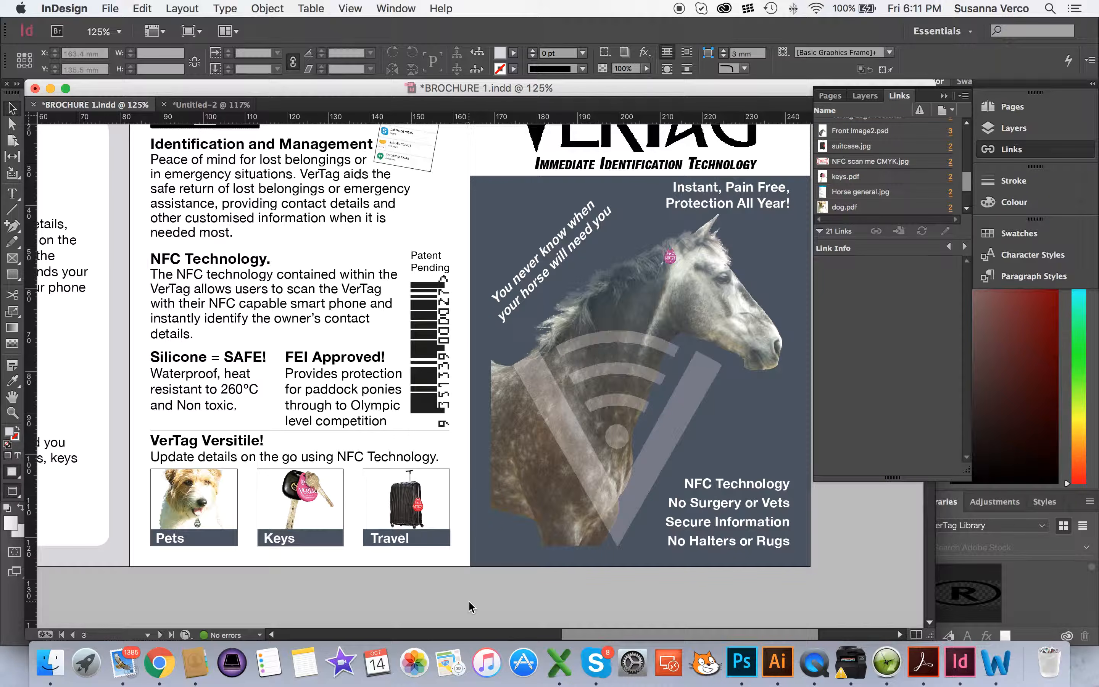
key("w")
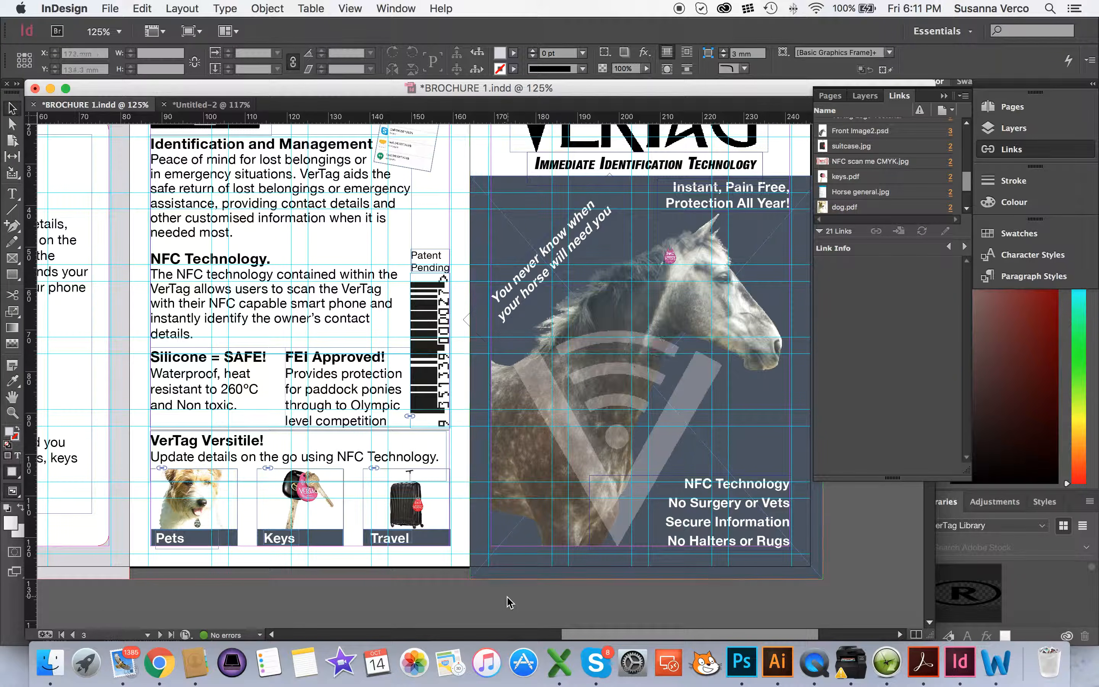
left_click(479, 560)
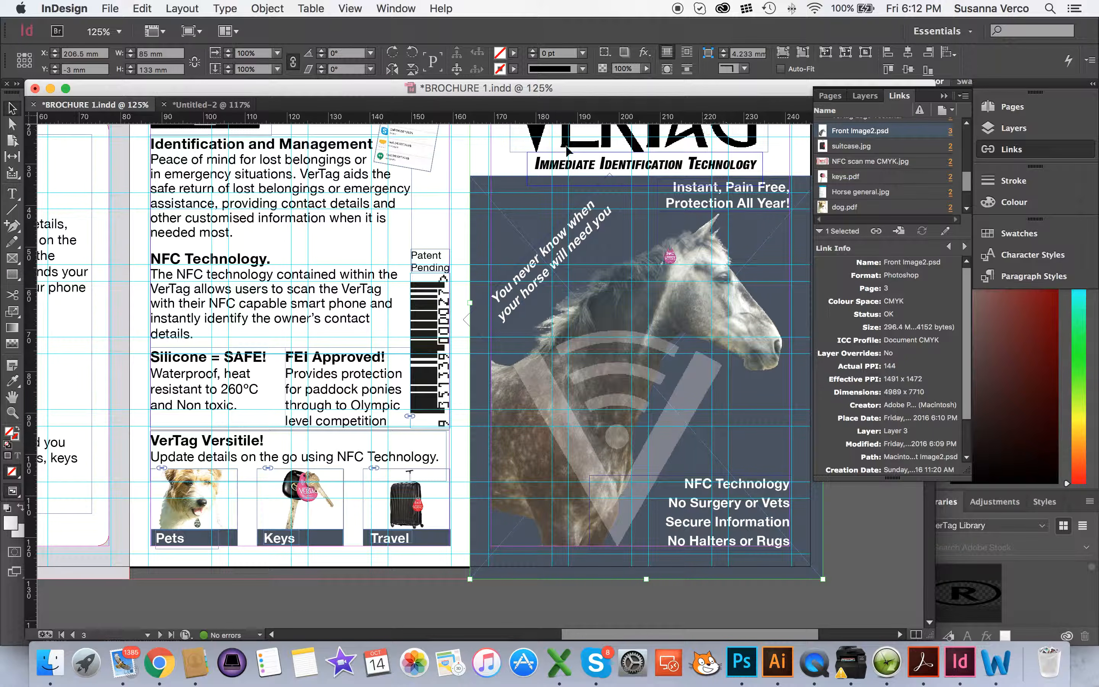
left_click(646, 352)
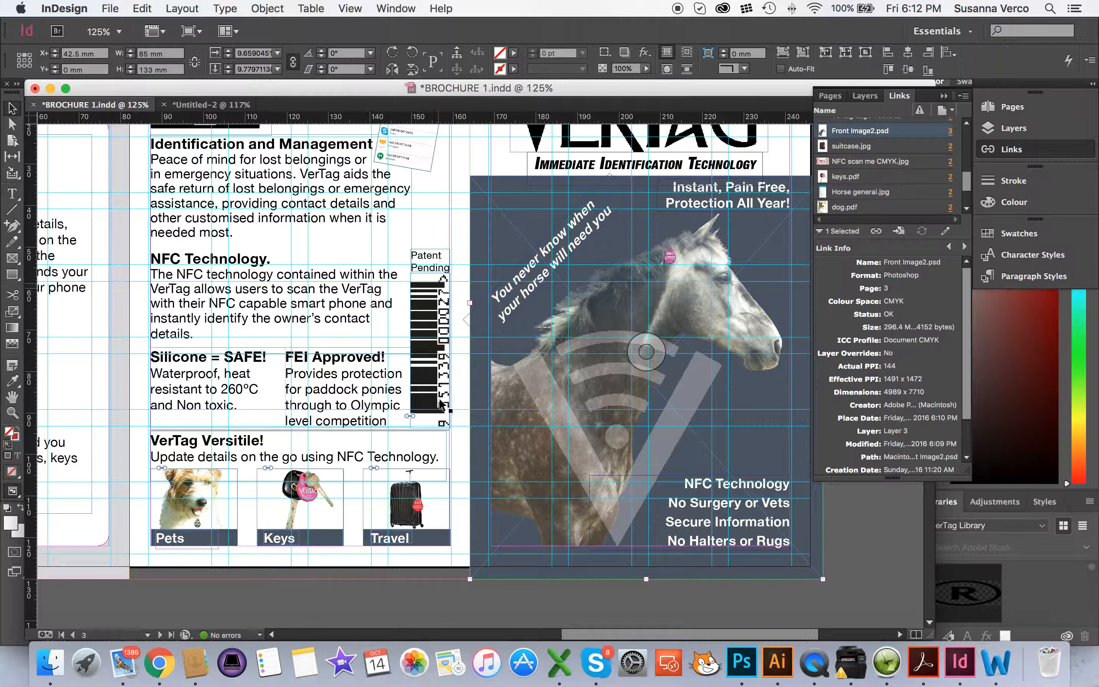
left_click(546, 404)
double_click(568, 459)
left_click(830, 600)
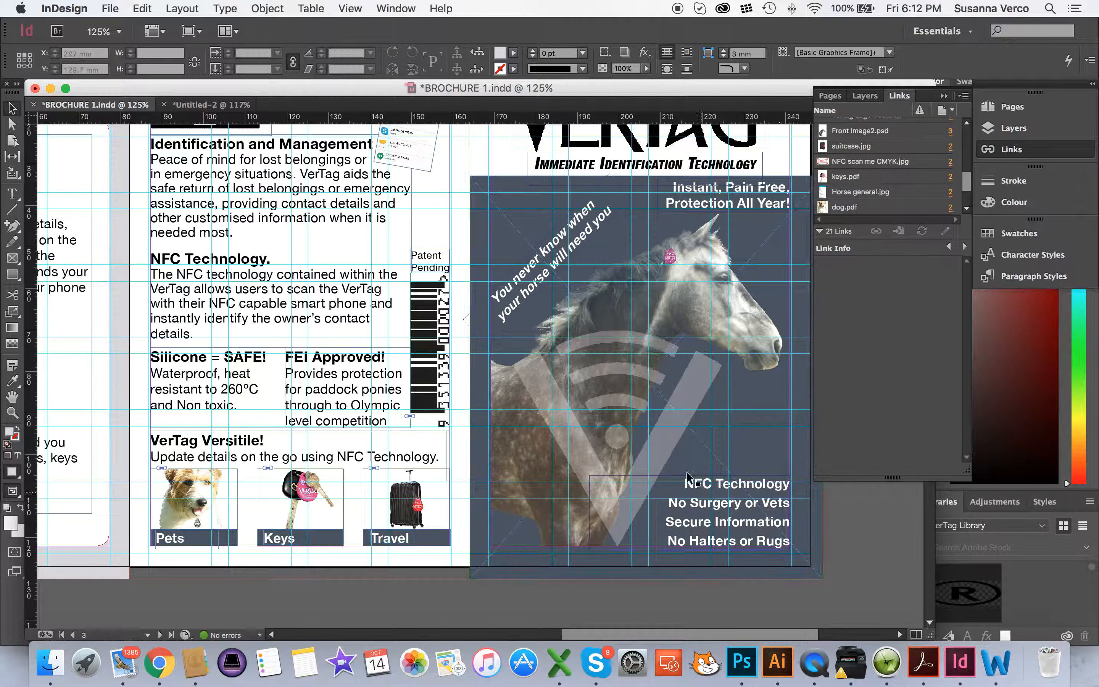
left_click(646, 353)
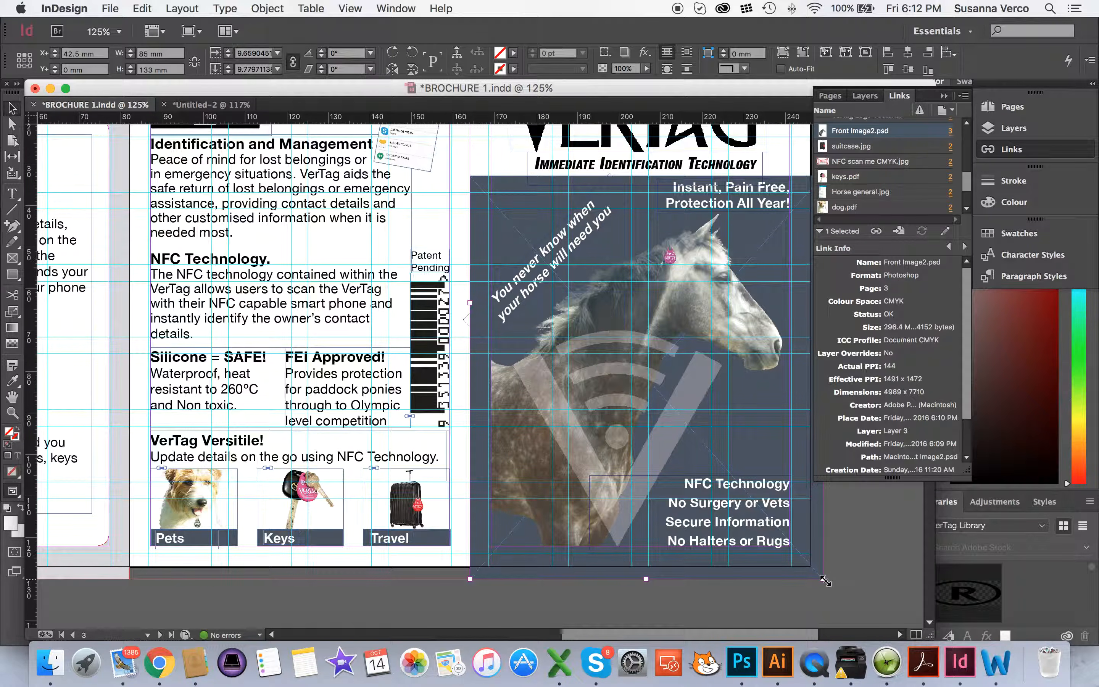
Scale the horse photo down and drag it lower, its head above the NFC Technology list
left_click_drag(825, 579, 625, 394)
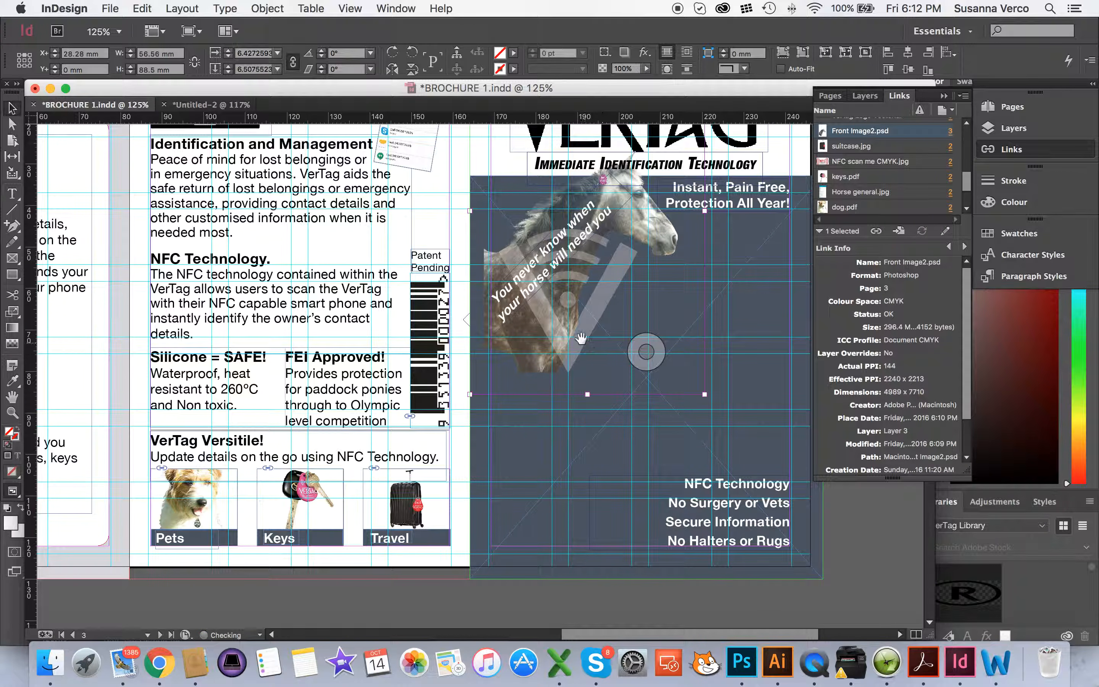
left_click_drag(560, 335, 609, 502)
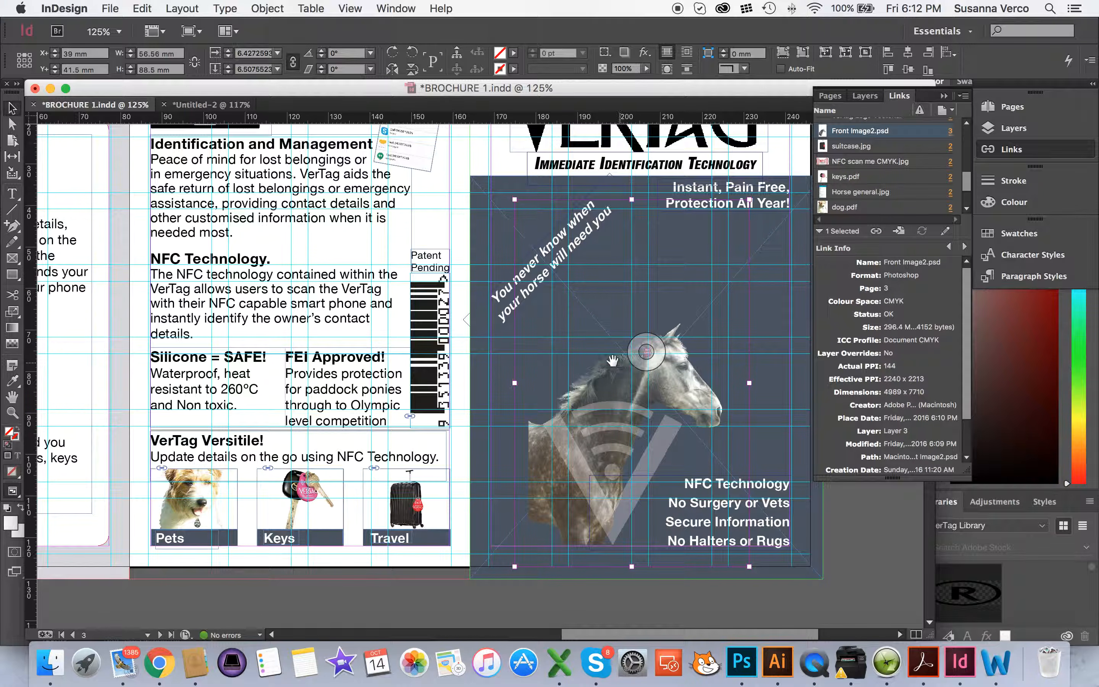
left_click(884, 559)
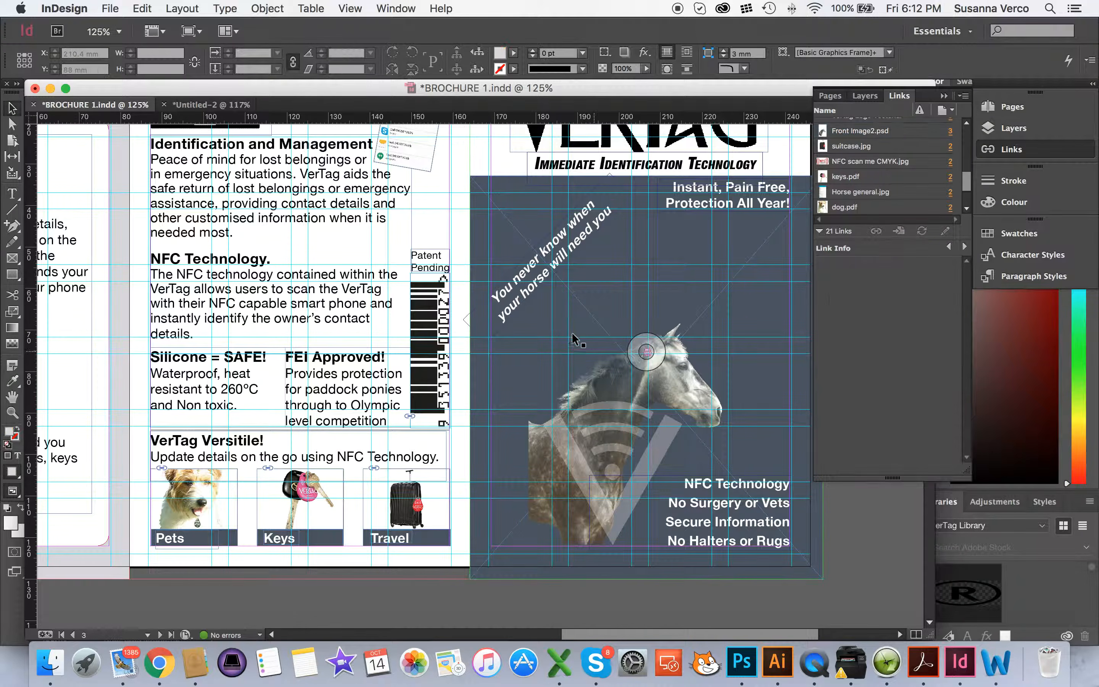
left_click(618, 384)
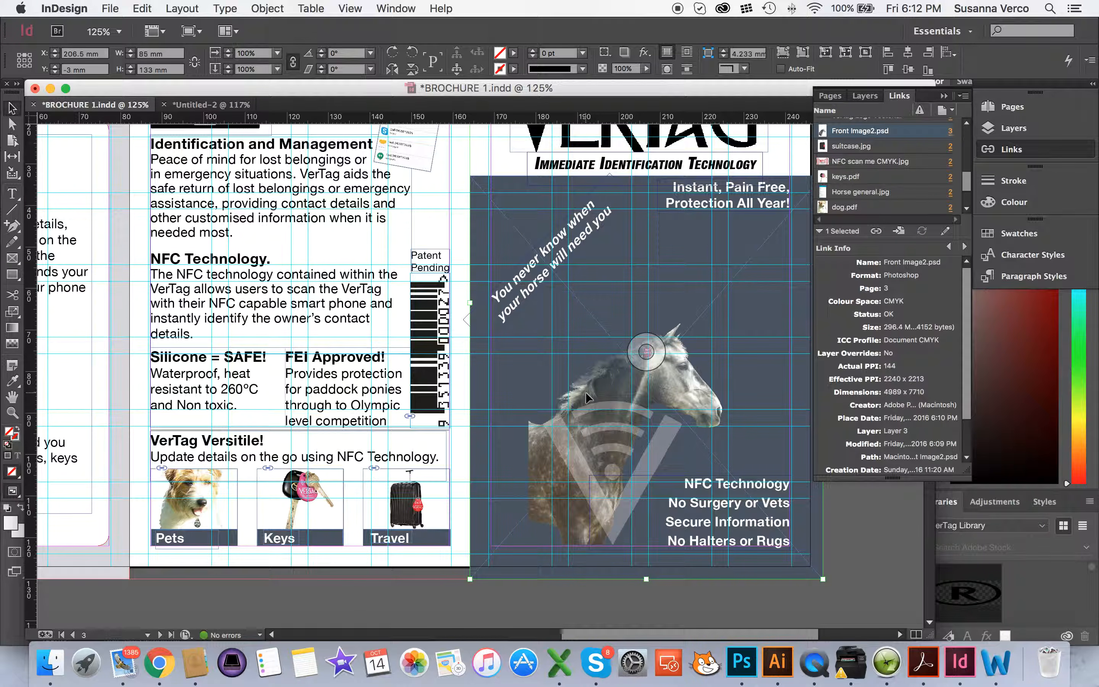
Enable Auto-Fit, shrink the horse frame, and shift the photo left then back right within it
left_click(781, 69)
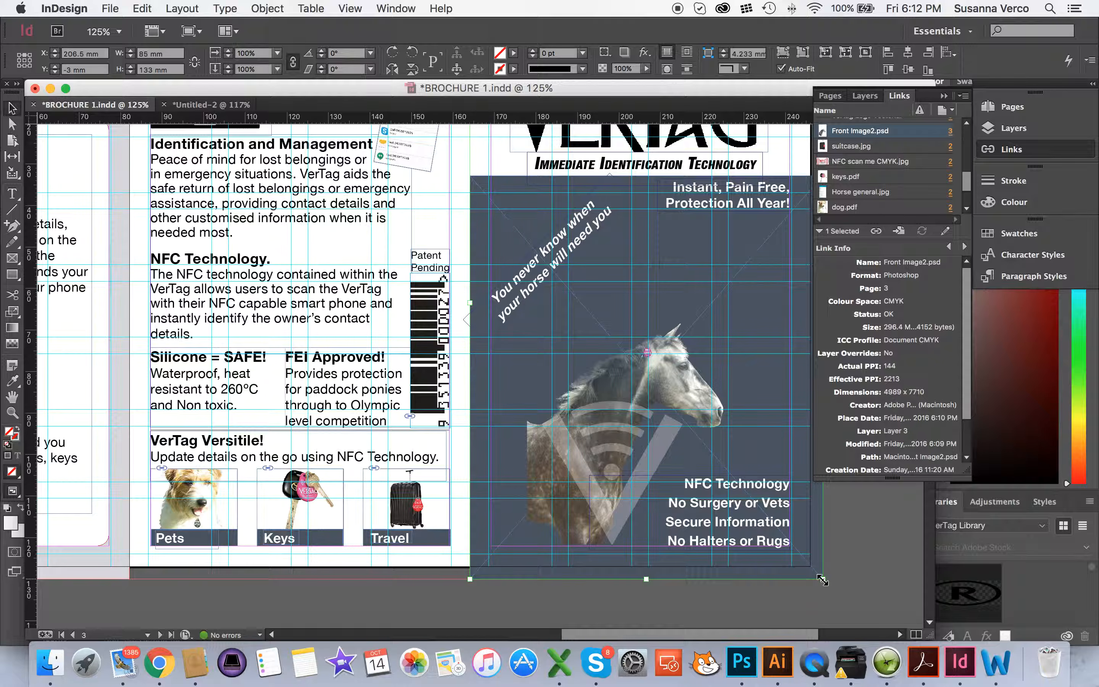
left_click_drag(822, 580, 791, 573)
left_click(621, 436)
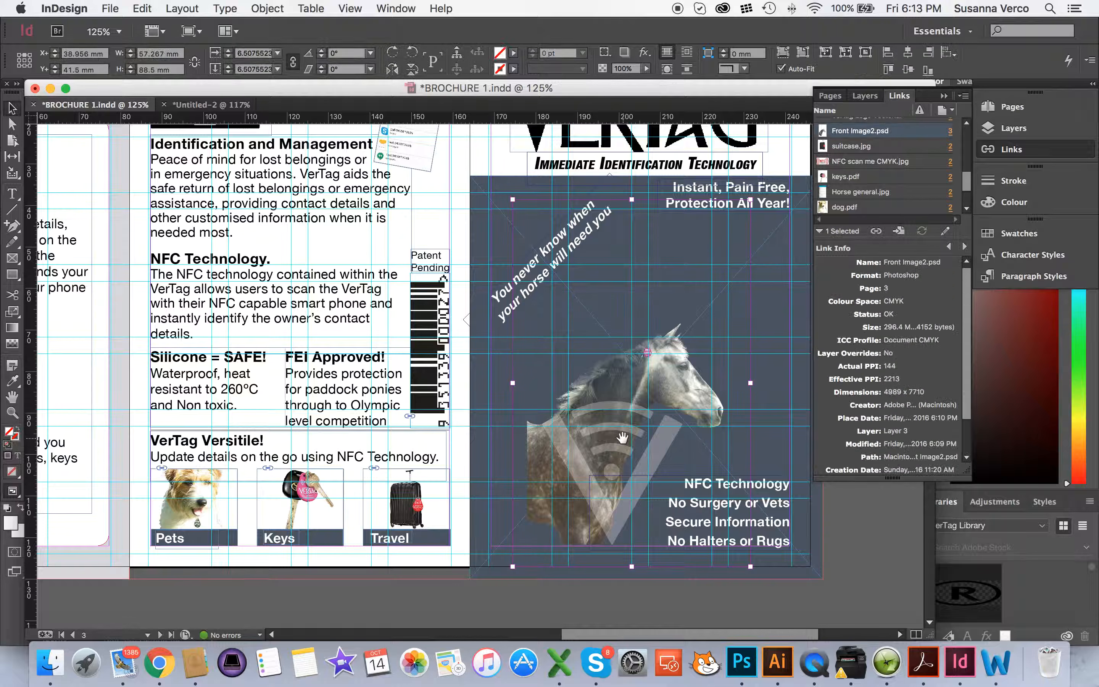
left_click_drag(604, 444, 457, 426)
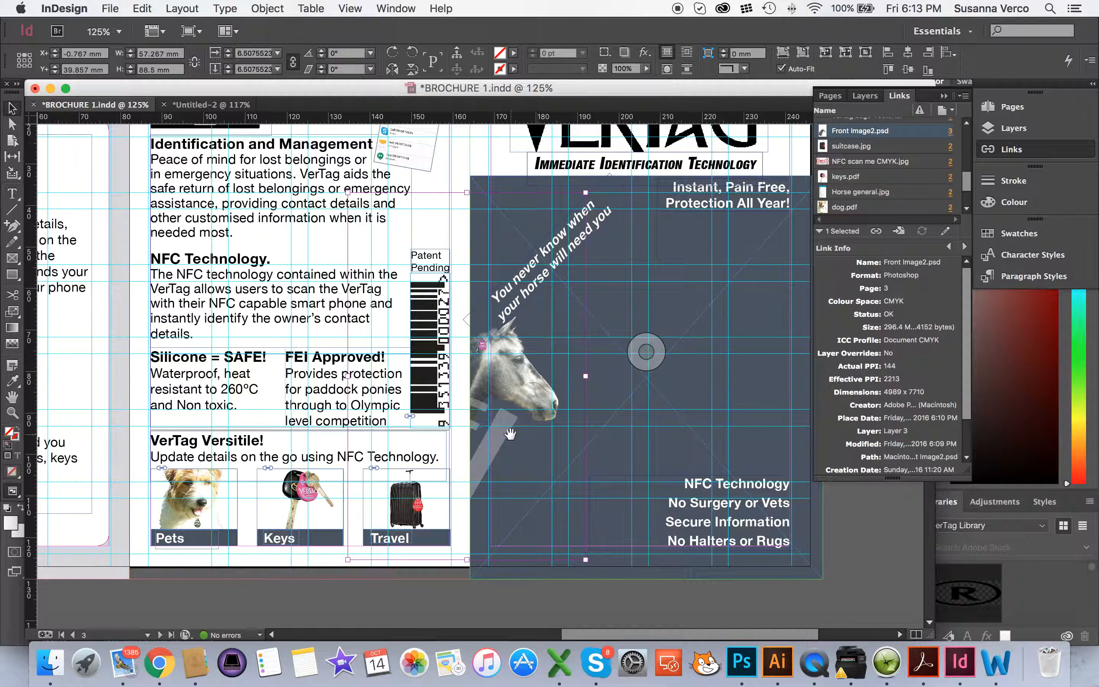
left_click_drag(506, 385, 686, 386)
Undo the horse photo edits to restore its original size and the earlier barcode, then deselect
key("super+z")
key("super+z")
key("super+z")
key("super+z")
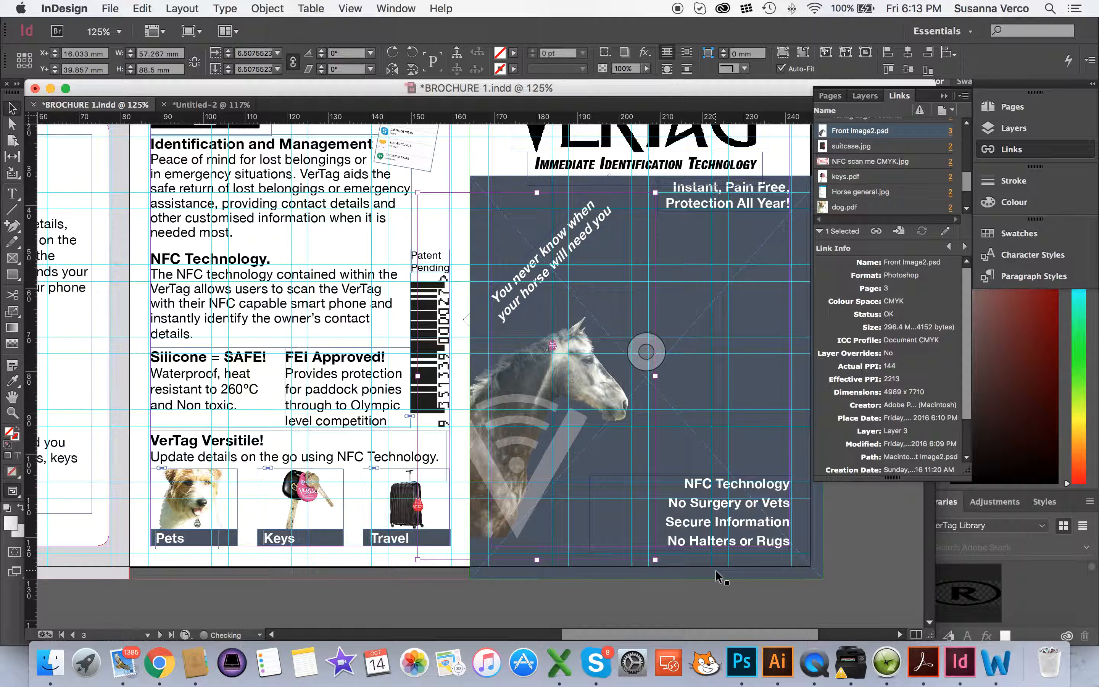
key("super+z")
key("super+z")
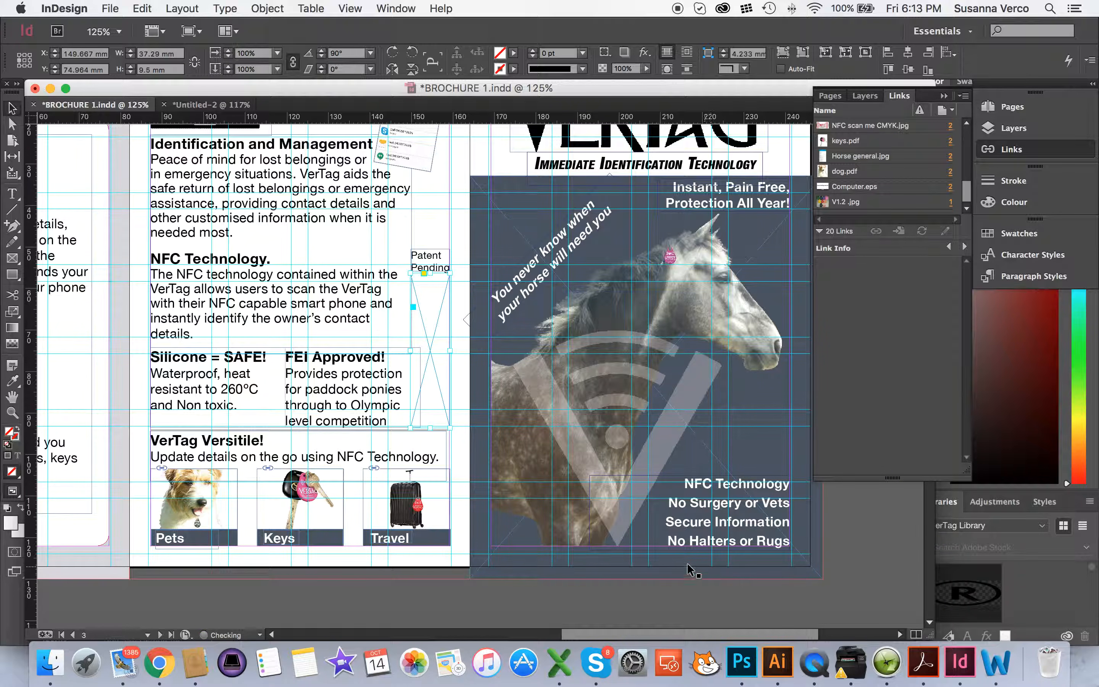
key("shift+super+z")
left_click(596, 612)
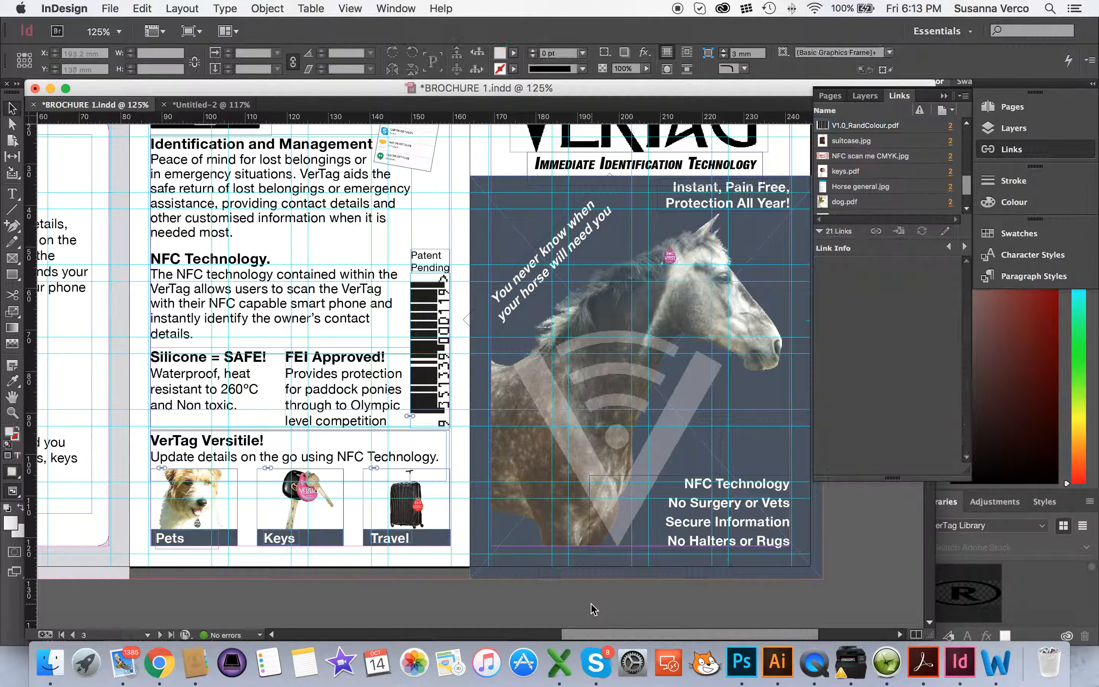